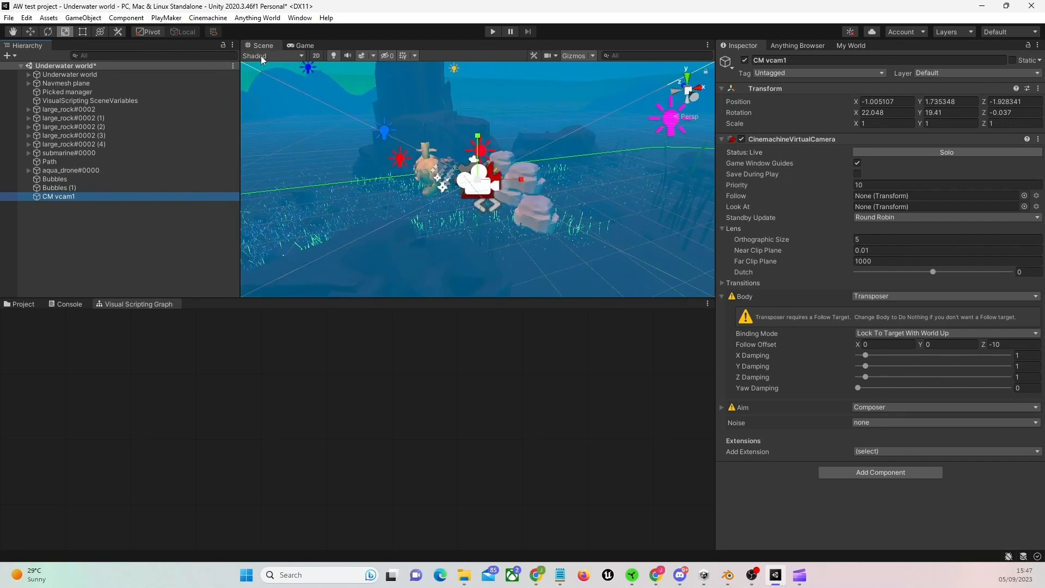
Assign aqua_drone#0000 as both the Follow and Look At target of CM vcam1.
{"action": "right_click_drag", "start_coordinate": [282, 143], "coordinate": [547, 113]}
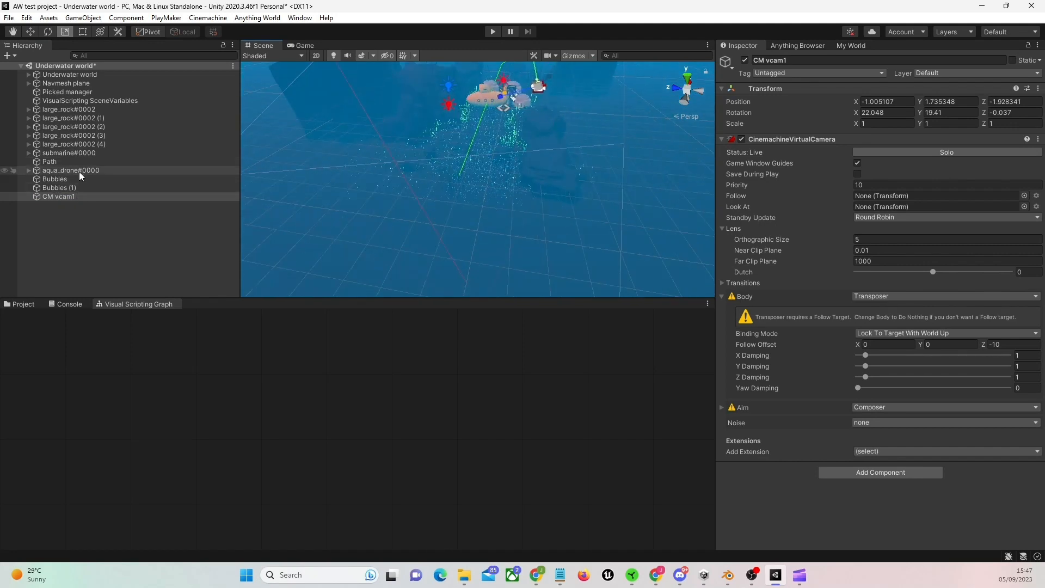
{"action": "left_click_drag", "start_coordinate": [80, 171], "coordinate": [920, 197]}
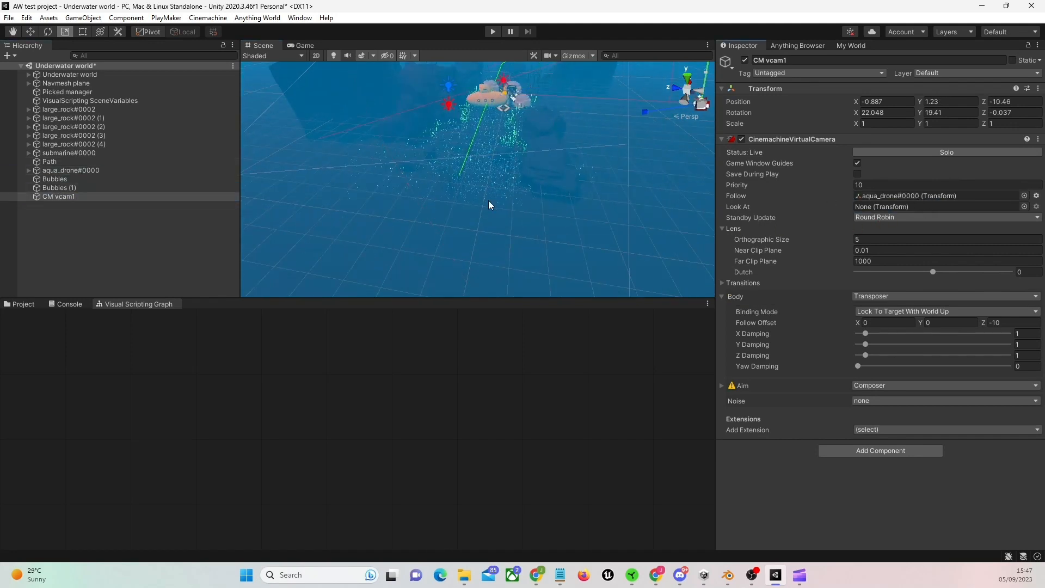
{"action": "left_click_drag", "start_coordinate": [71, 170], "coordinate": [879, 208]}
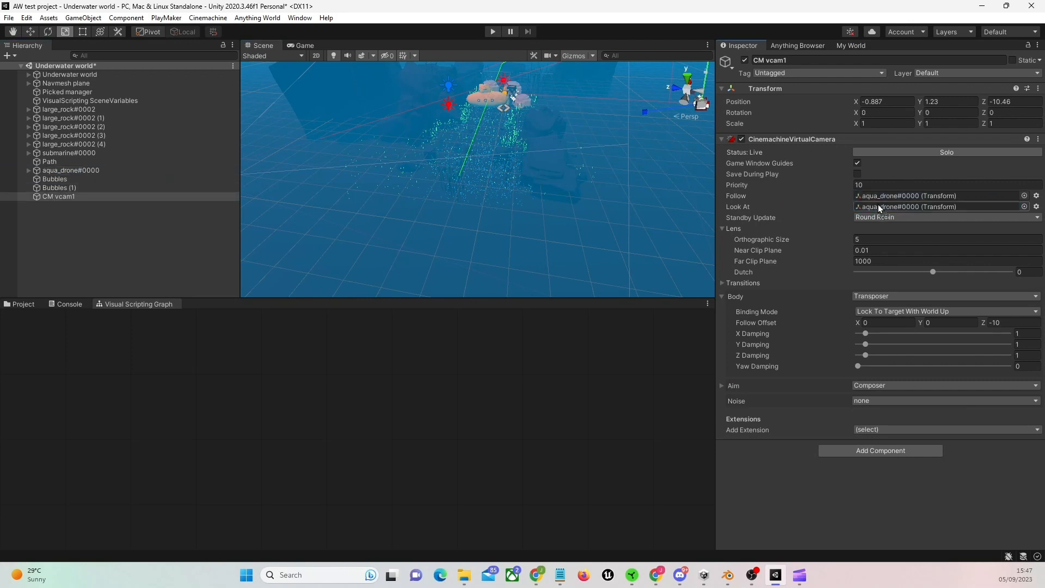
Raise CM vcam1's follow offset Y to about 24.28 while viewing the game camera, and play-test the scene.
{"action": "left_click", "coordinate": [305, 46]}
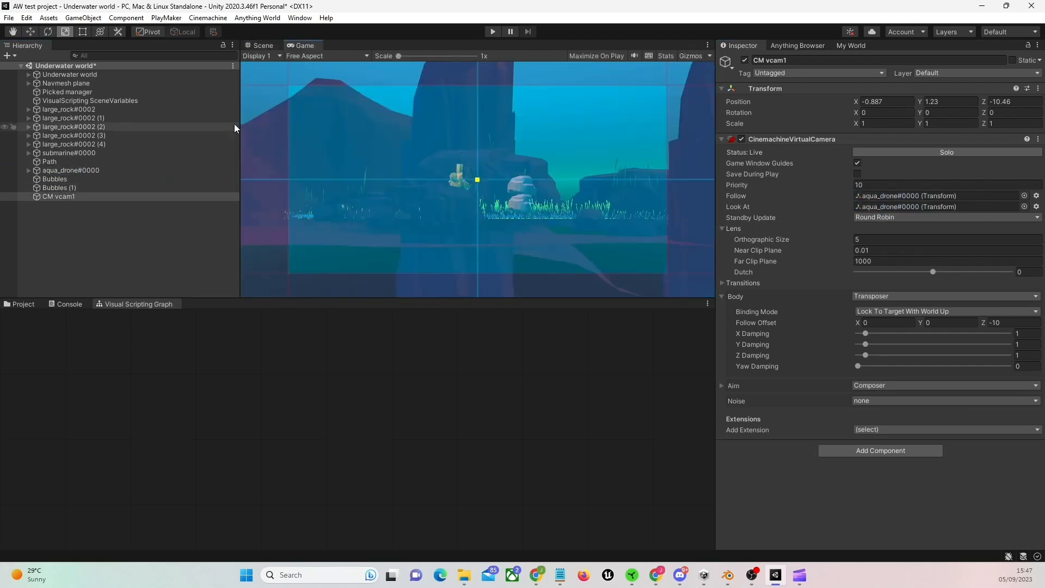
{"action": "left_click_drag", "start_coordinate": [916, 321], "coordinate": [338, 319]}
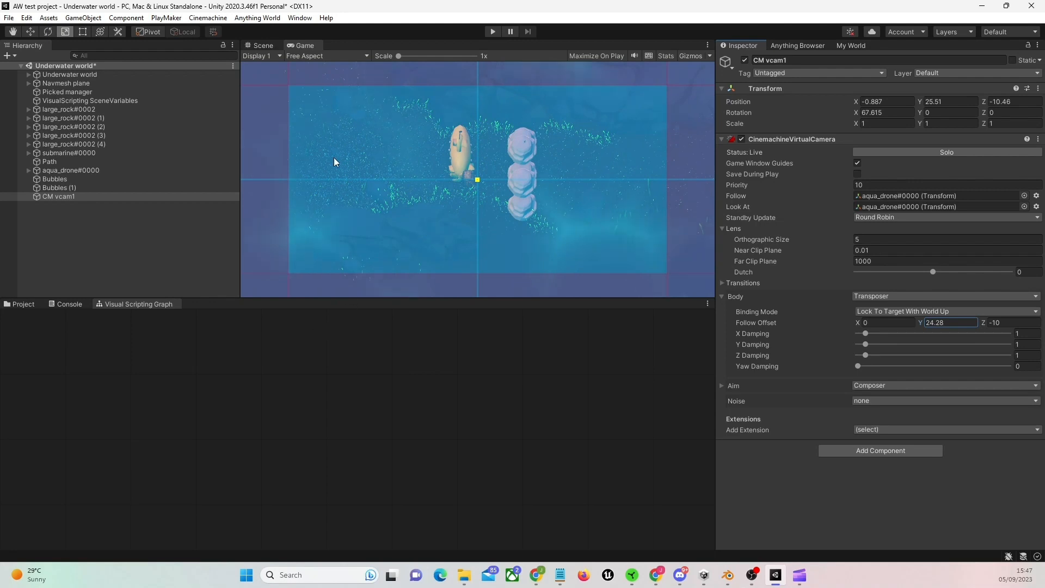
{"action": "left_click", "coordinate": [493, 31]}
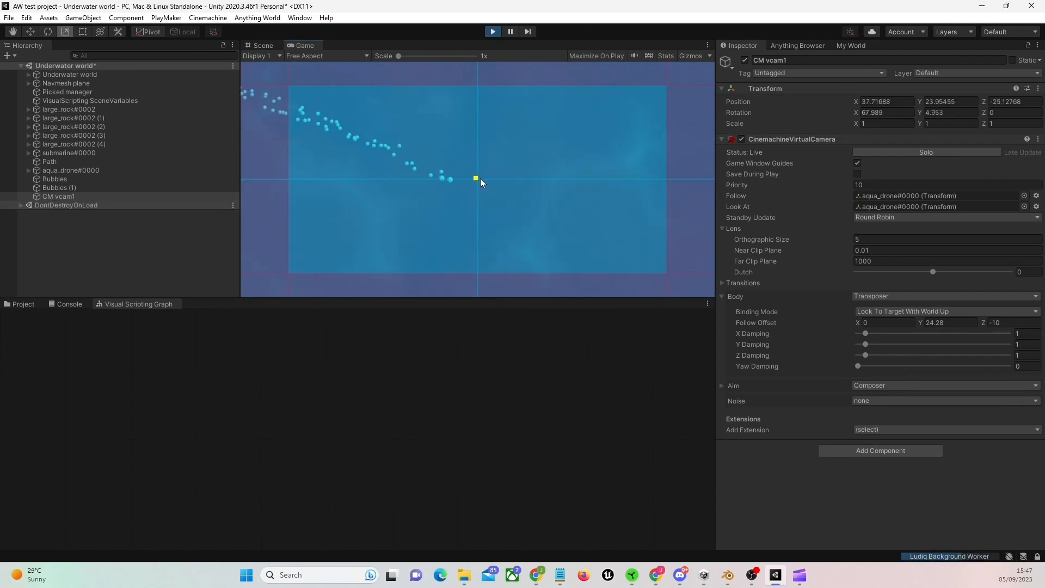
{"action": "left_click", "coordinate": [493, 32]}
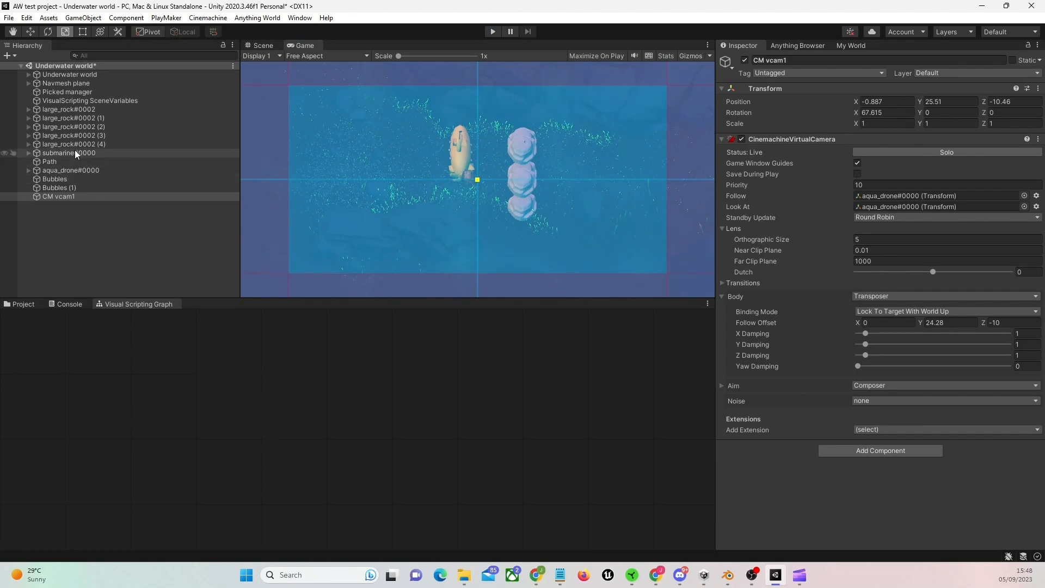
Assign submarine#0000 as both the Follow and Look At target of CM vcam1 and play-test the scene.
{"action": "left_click_drag", "start_coordinate": [75, 151], "coordinate": [908, 195]}
{"action": "left_click_drag", "start_coordinate": [66, 153], "coordinate": [894, 208]}
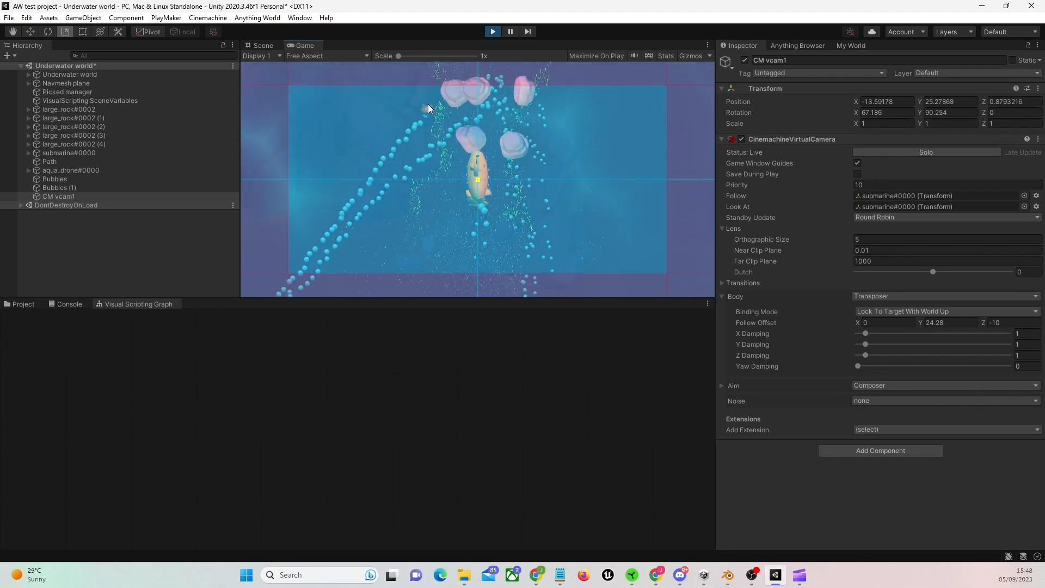
{"action": "left_click", "coordinate": [493, 31]}
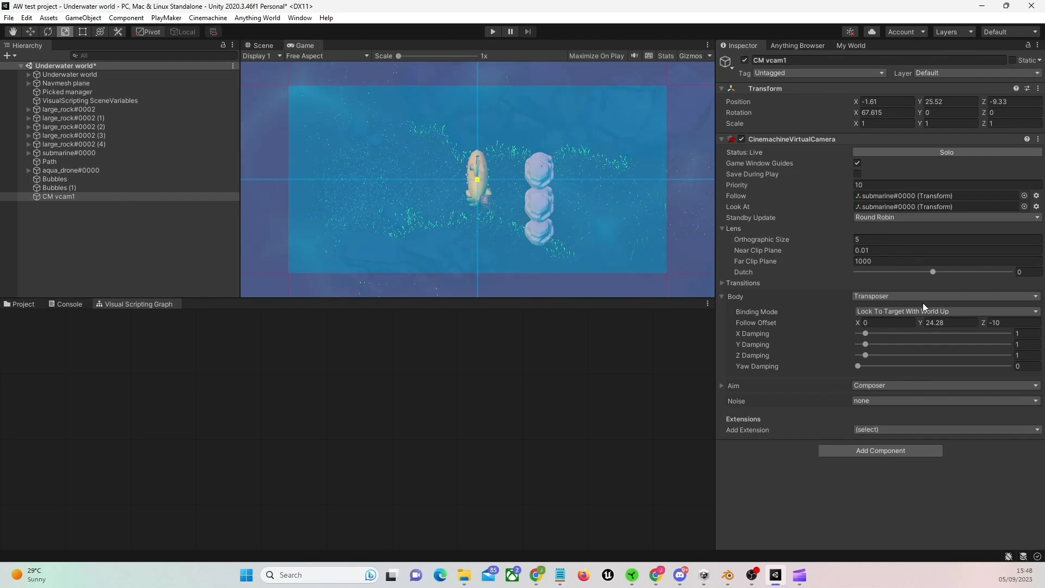
Try follow offset Z values of about -5.06 and 1 for CM vcam1, and undo both changes.
{"action": "left_click_drag", "start_coordinate": [984, 321], "coordinate": [37, 308]}
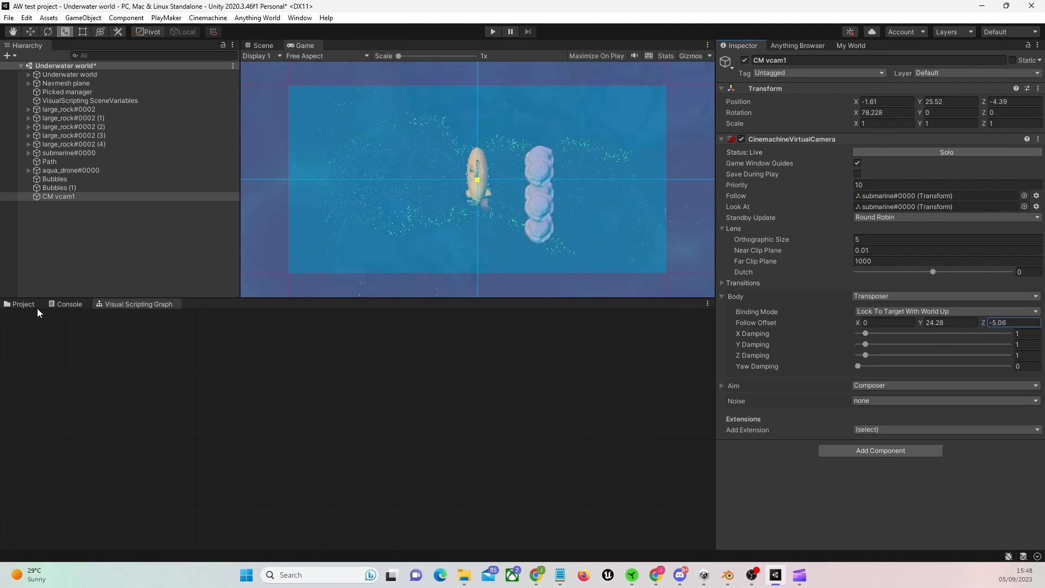
{"action": "left_click", "coordinate": [1012, 324]}
{"action": "type", "text": "1"}
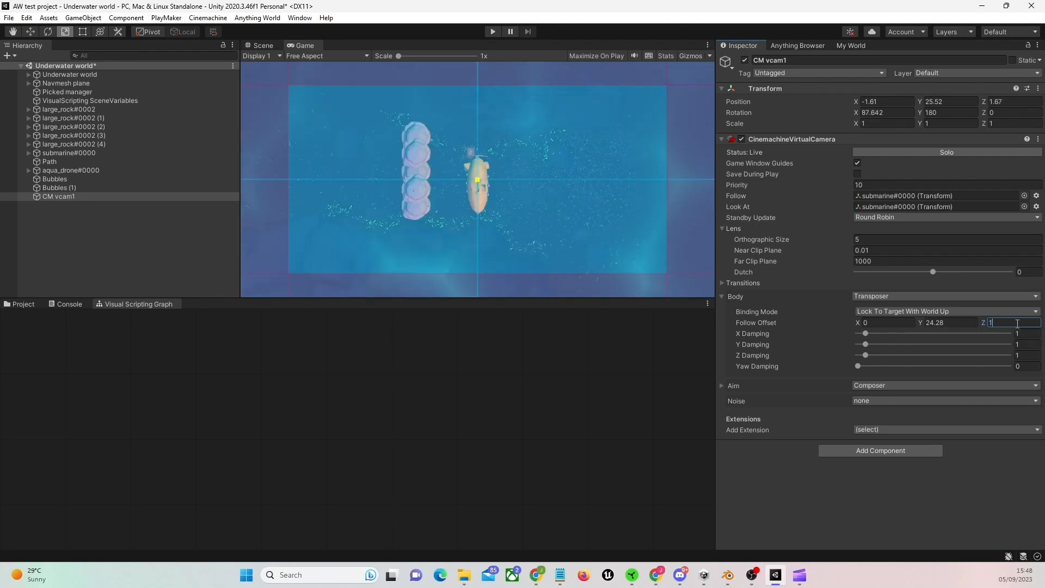
{"action": "key", "text": "ctrl+z"}
{"action": "key", "text": "ctrl+z"}
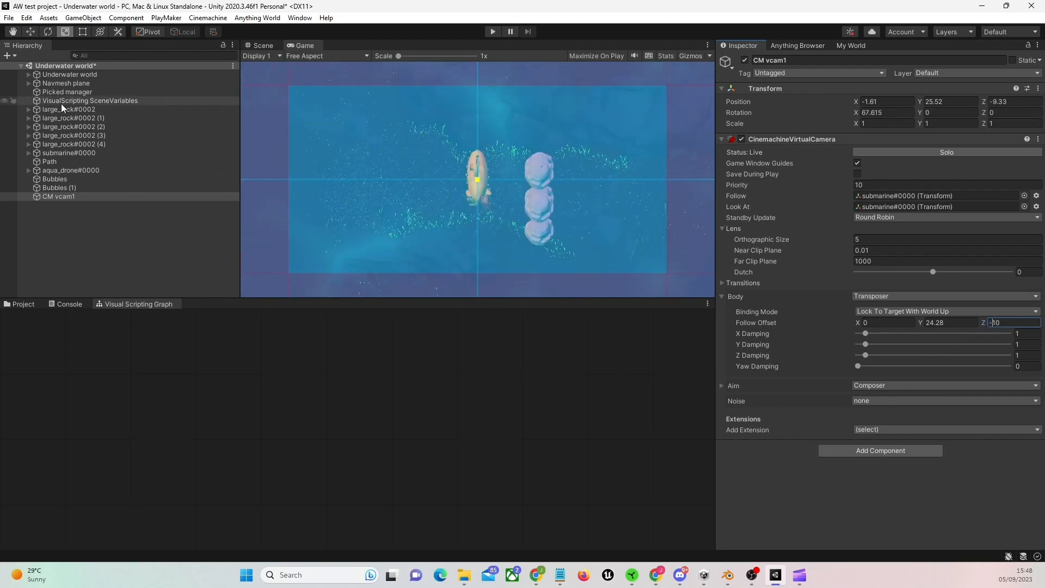
Try to change the orthographic size on the Main Camera inside the Underwater world object.
{"action": "left_click", "coordinate": [43, 74]}
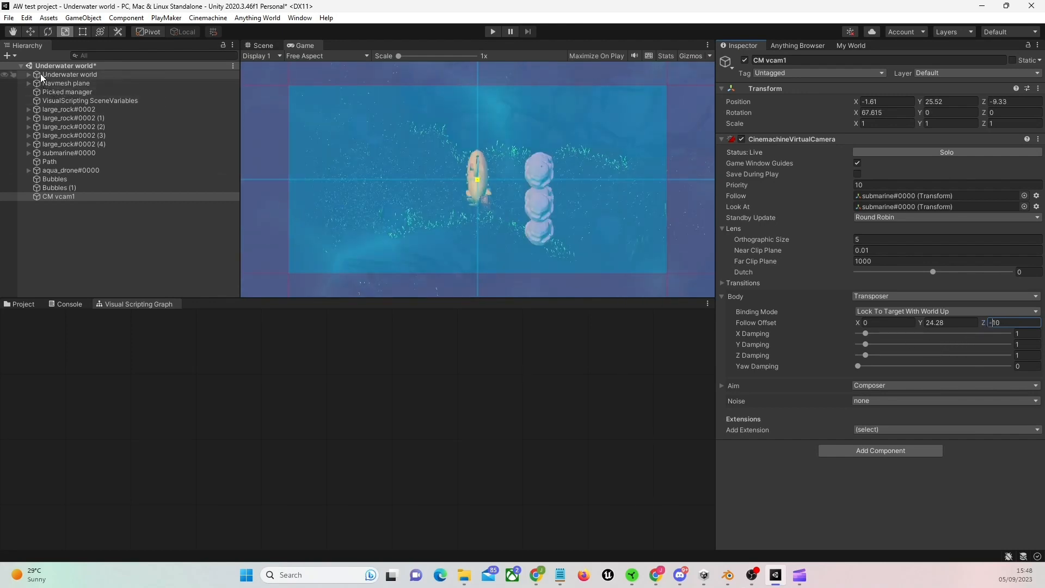
{"action": "left_click", "coordinate": [28, 74]}
{"action": "left_click", "coordinate": [75, 84]}
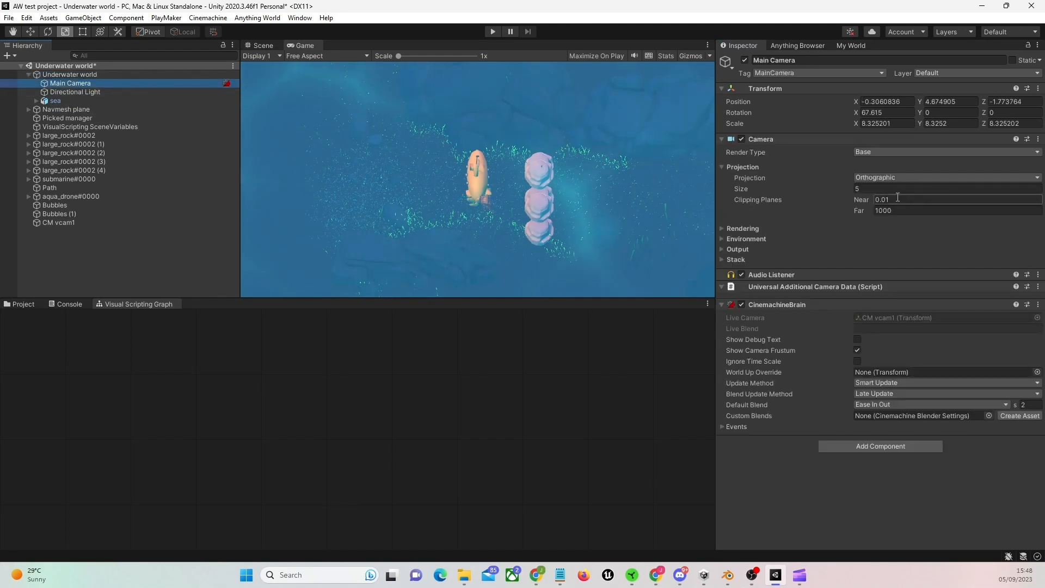
{"action": "left_click", "coordinate": [851, 188]}
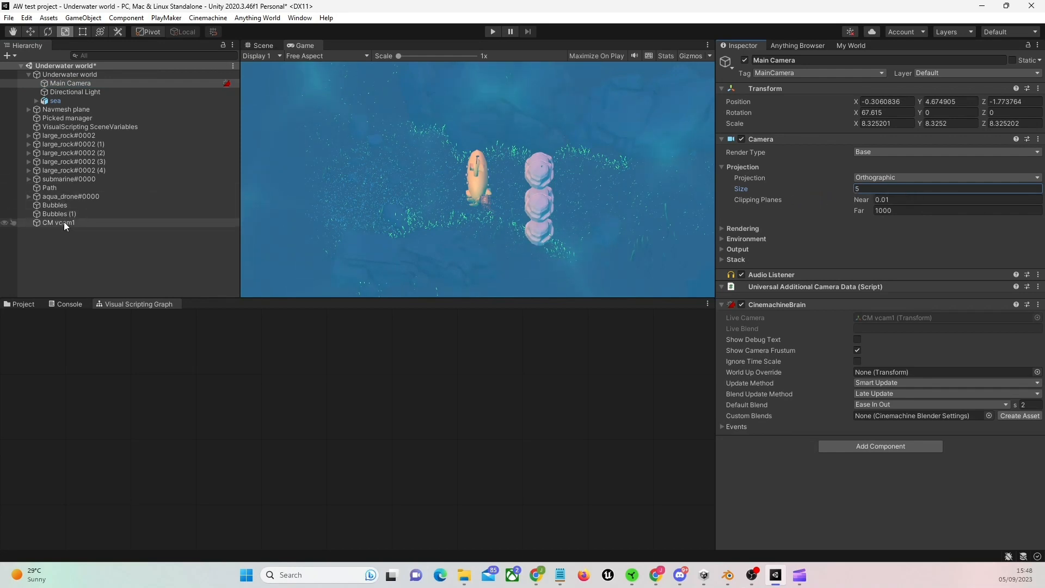
Increase the orthographic lens size of CM vcam1 to about 7.84.
{"action": "left_click", "coordinate": [169, 224]}
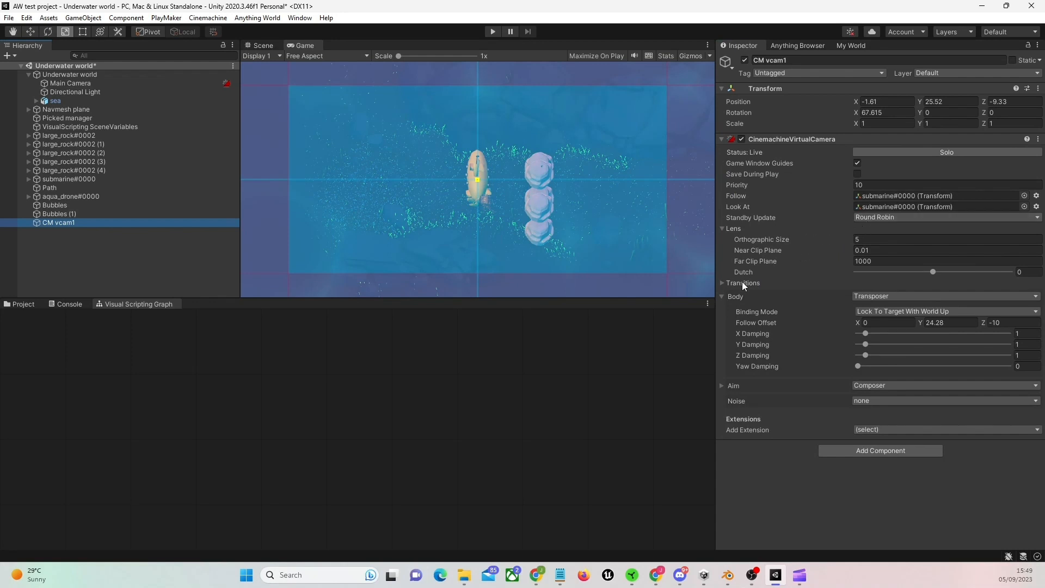
{"action": "left_click", "coordinate": [724, 283]}
{"action": "left_click", "coordinate": [725, 283]}
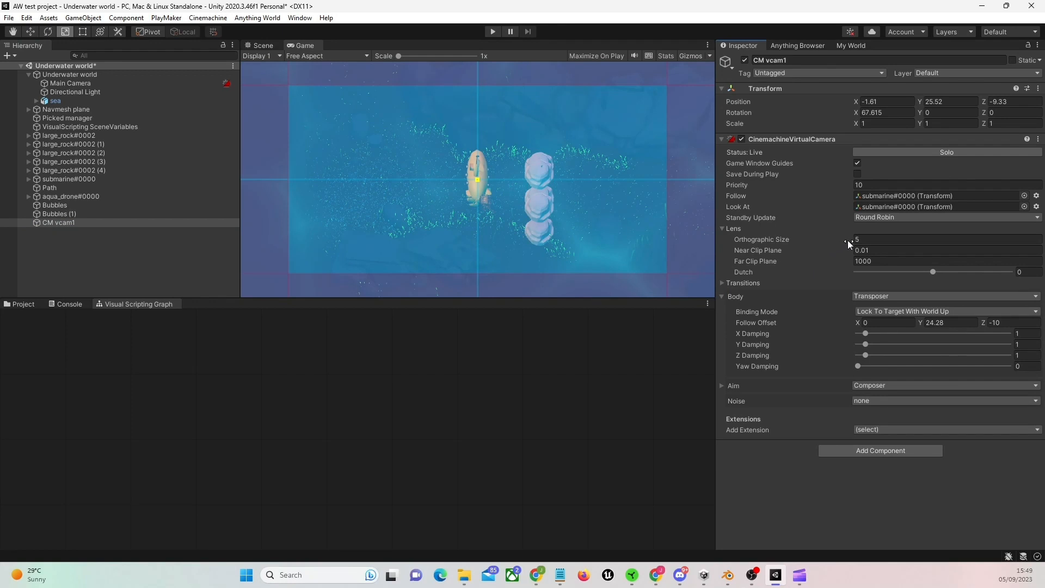
{"action": "mouse_move", "coordinate": [848, 240]}
{"action": "left_mouse_down"}
{"action": "mouse_move", "coordinate": [875, 247]}
{"action": "mouse_move", "coordinate": [846, 240]}
{"action": "left_mouse_up"}
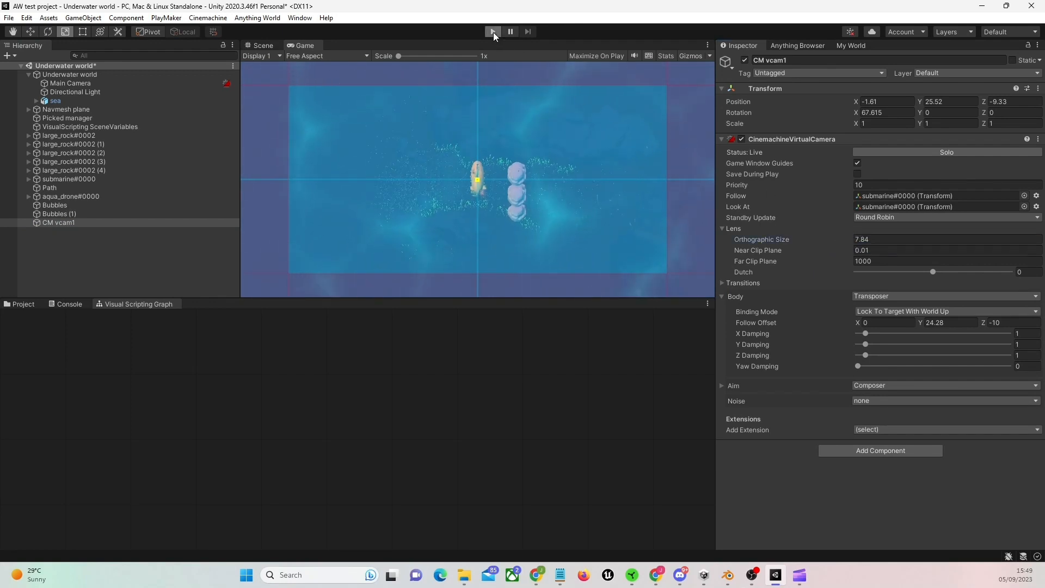
Play-test the scene twice to check how the widened camera follows the submarine.
{"action": "left_click", "coordinate": [493, 32]}
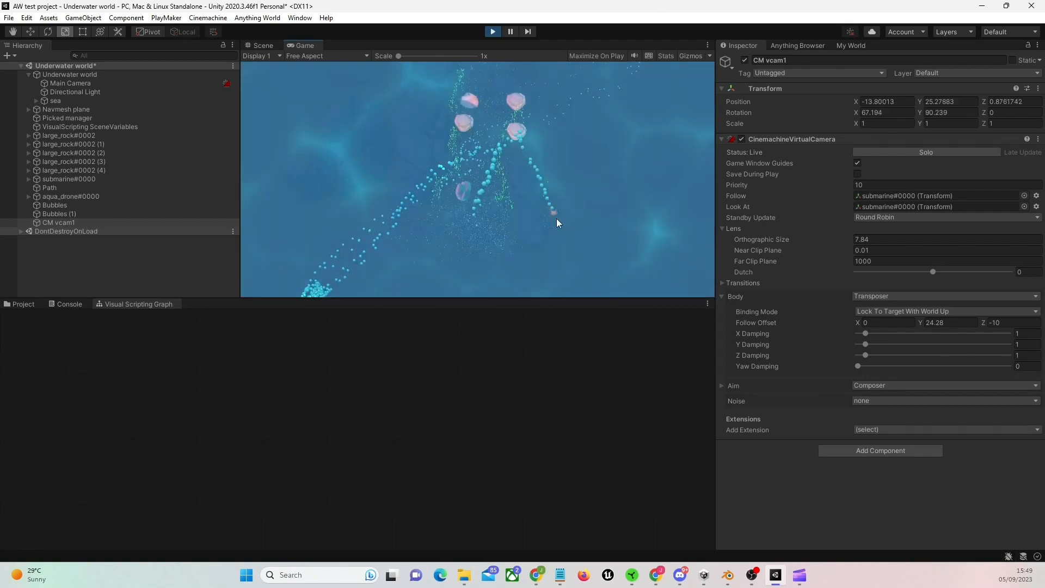
{"action": "left_click", "coordinate": [494, 32]}
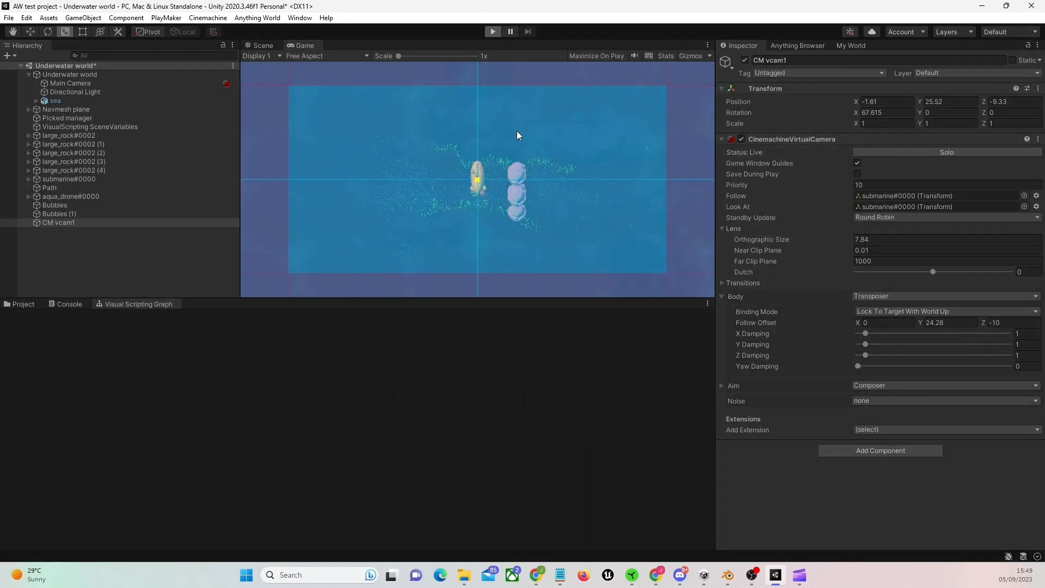
{"action": "key", "text": "ctrl+p"}
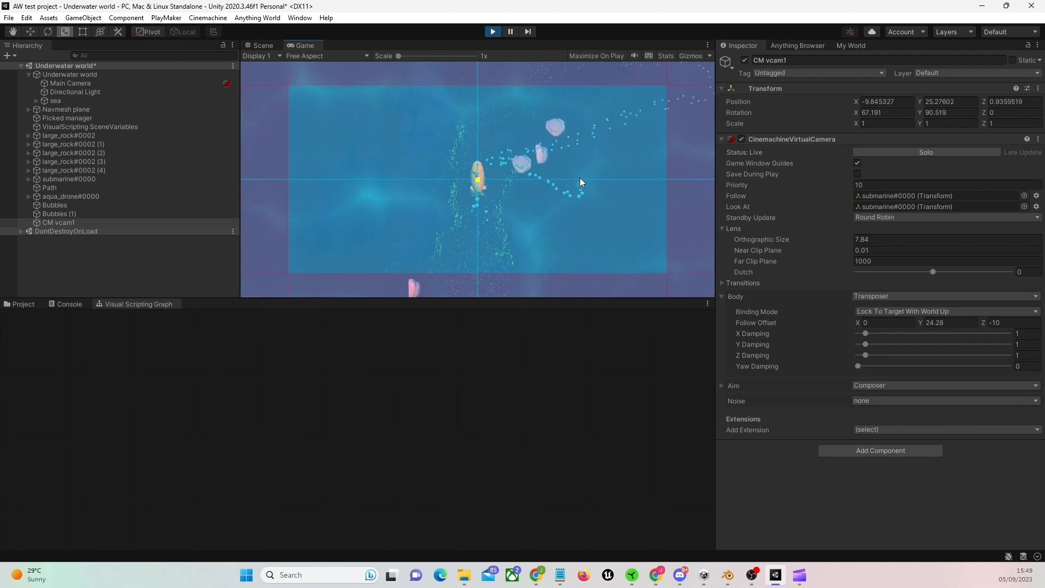
{"action": "left_click", "coordinate": [493, 31]}
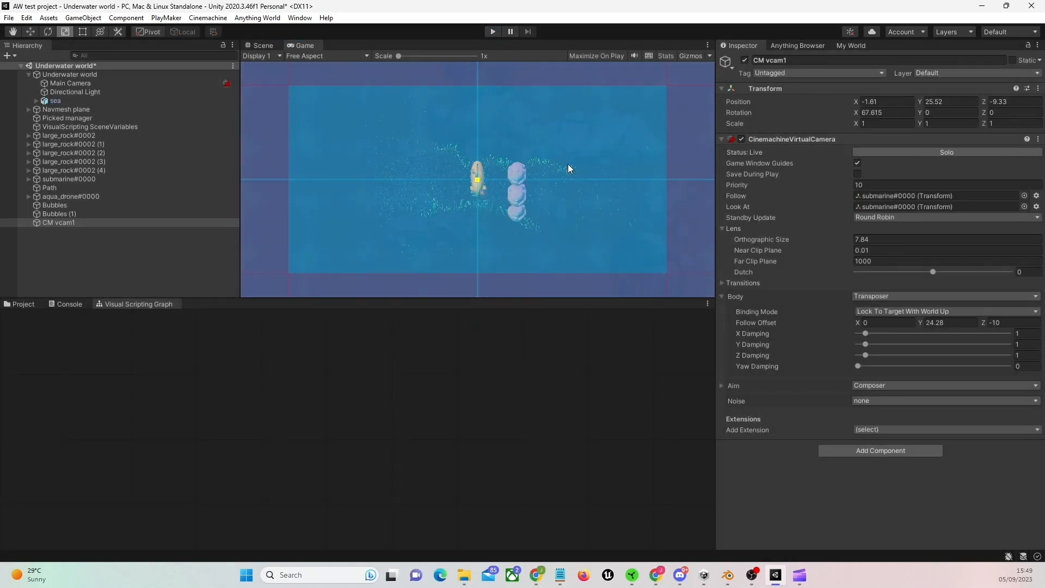
Return to the Scene view and search the Anything World model library for "Explosive tanks".
{"action": "left_click", "coordinate": [262, 45]}
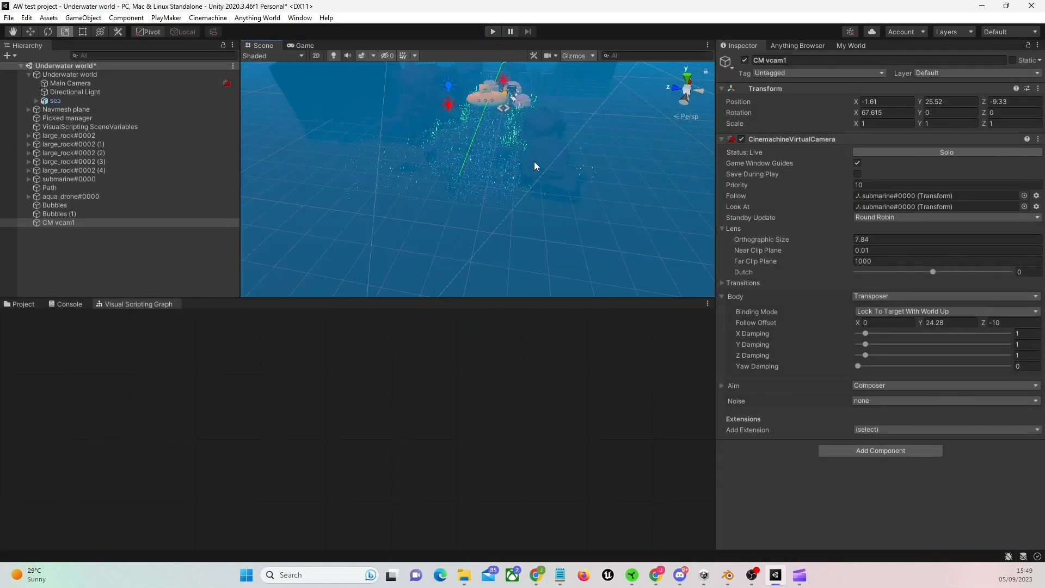
{"action": "key", "text": "w"}
{"action": "mouse_move", "coordinate": [535, 166]}
{"action": "right_mouse_down"}
{"action": "mouse_move", "coordinate": [513, 138]}
{"action": "mouse_move", "coordinate": [484, 124]}
{"action": "mouse_move", "coordinate": [375, 143]}
{"action": "mouse_move", "coordinate": [509, 180]}
{"action": "mouse_move", "coordinate": [524, 173]}
{"action": "right_mouse_up"}
{"action": "left_click", "coordinate": [796, 46]}
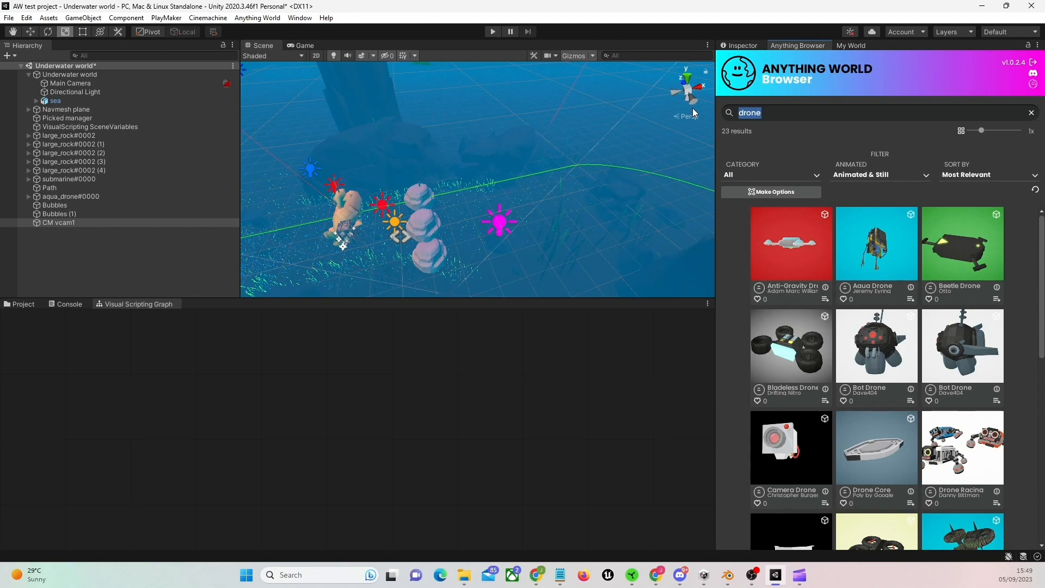
{"action": "type", "text": "Explosive tanks"}
{"action": "key", "text": "Return"}
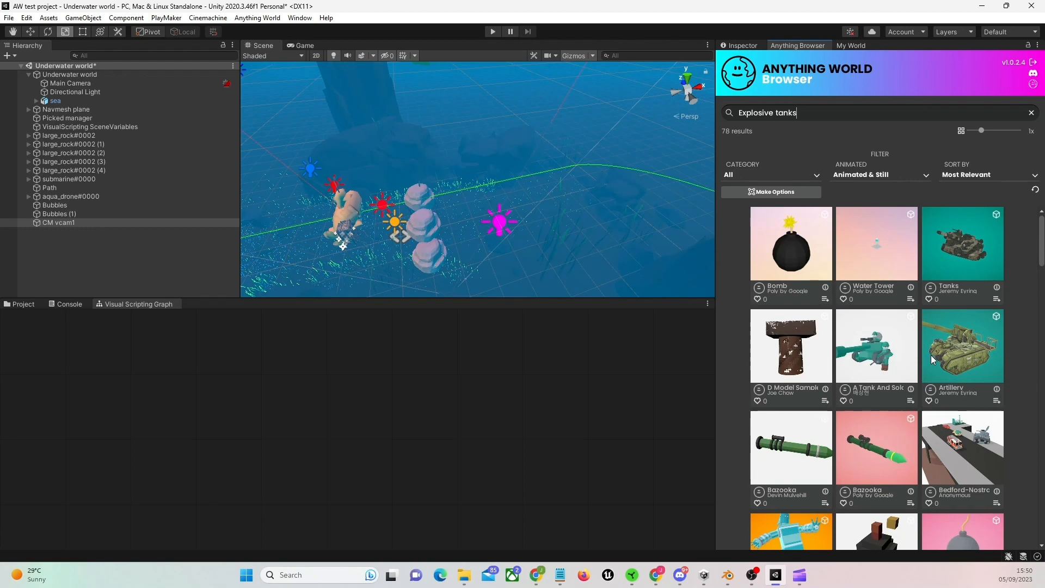
Find the Underwater Bomb model among the search results and add it to the scene.
{"action": "scroll", "coordinate": [931, 354], "scroll_direction": "down", "scroll_amount": 3}
{"action": "scroll", "coordinate": [931, 355], "scroll_direction": "down", "scroll_amount": 6}
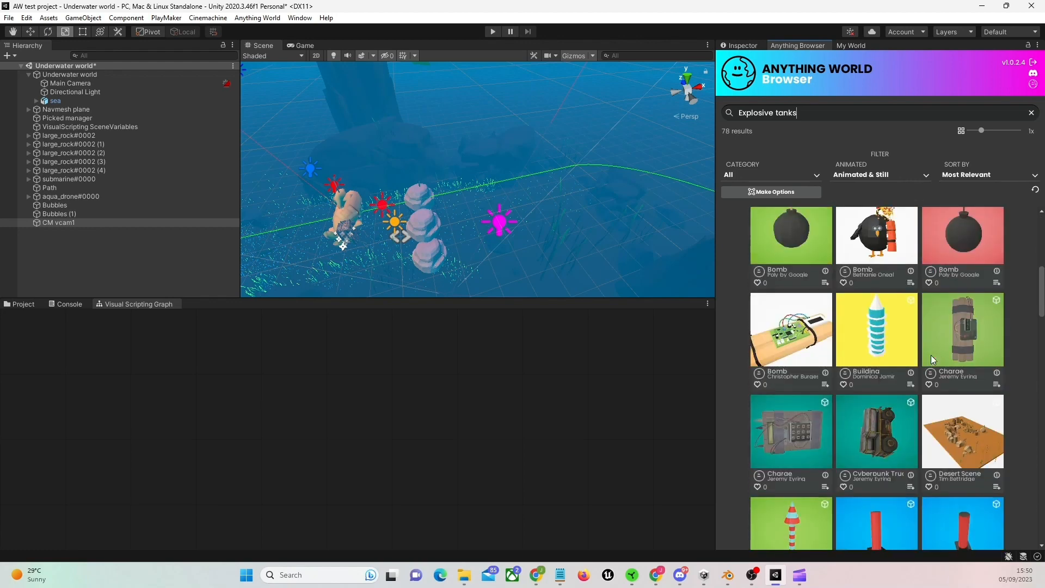
{"action": "scroll", "coordinate": [877, 362], "scroll_direction": "down", "scroll_amount": 5}
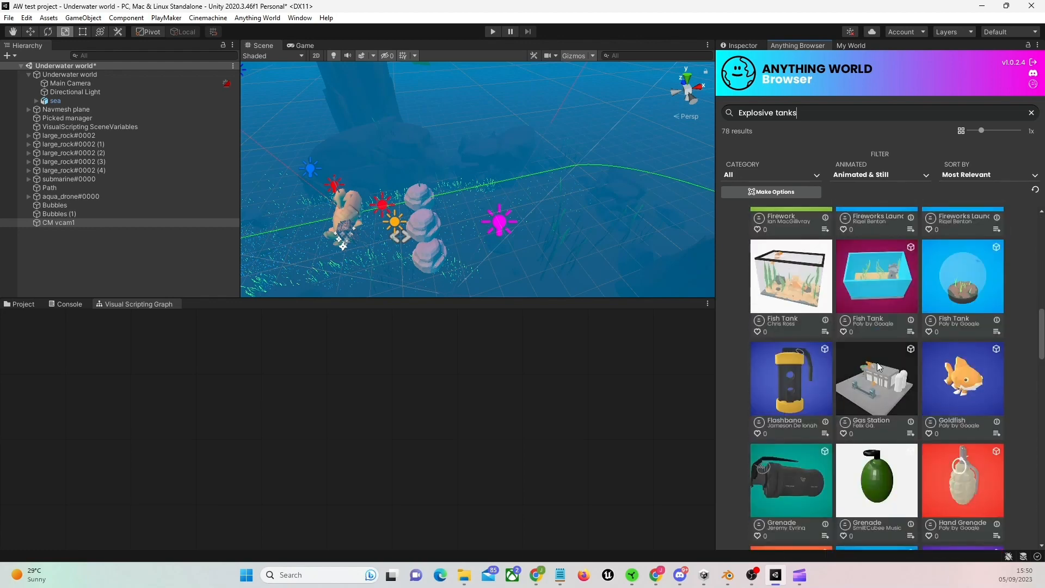
{"action": "scroll", "coordinate": [876, 361], "scroll_direction": "down", "scroll_amount": 10}
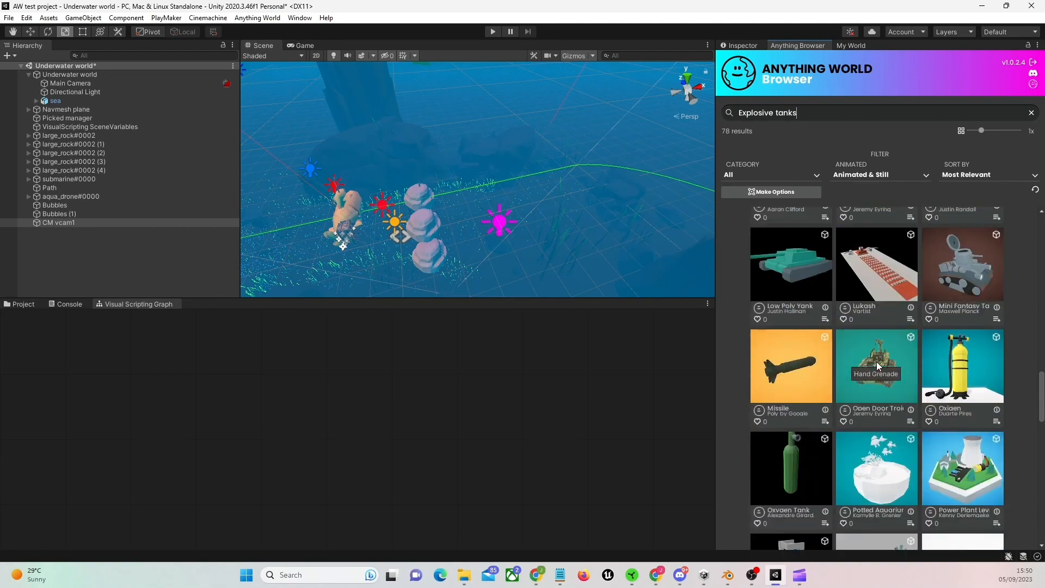
{"action": "scroll", "coordinate": [870, 361], "scroll_direction": "down", "scroll_amount": 12}
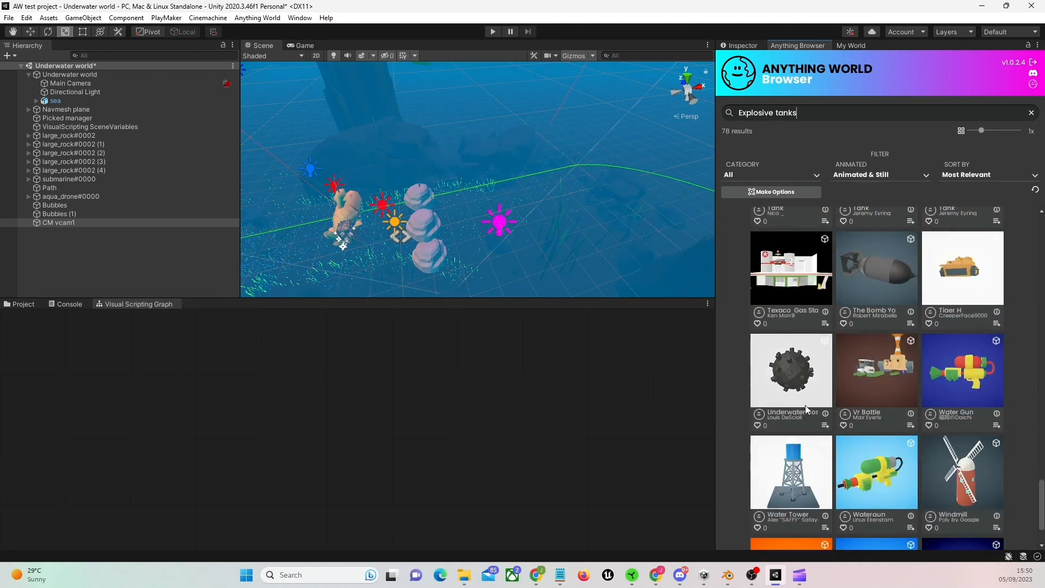
{"action": "left_click", "coordinate": [801, 391]}
Scale the underwater bomb down uniformly to about 1.85 and activate the Rotate tool.
{"action": "left_click", "coordinate": [103, 233]}
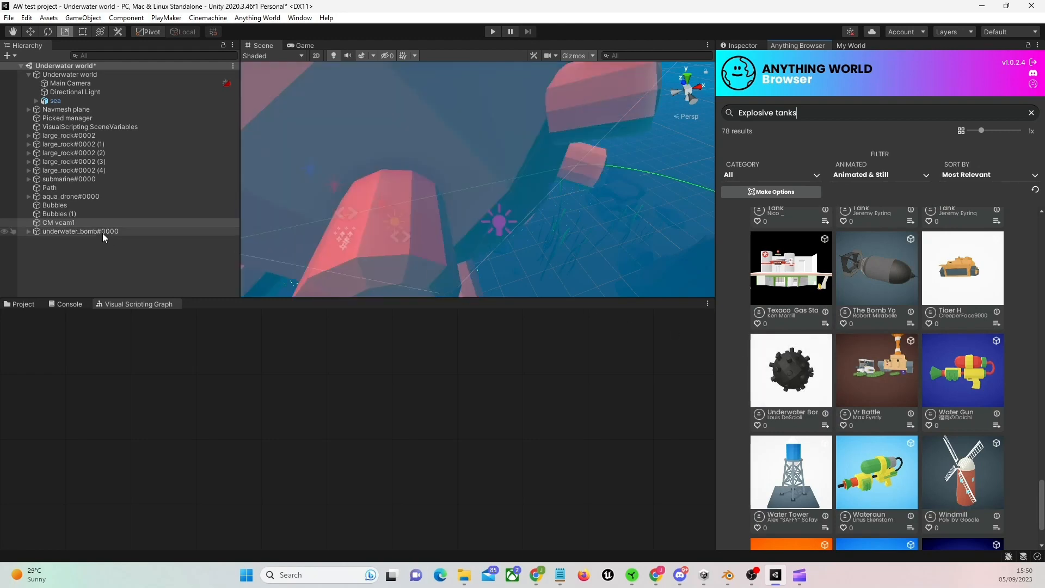
{"action": "left_click_drag", "start_coordinate": [403, 101], "coordinate": [365, 123]}
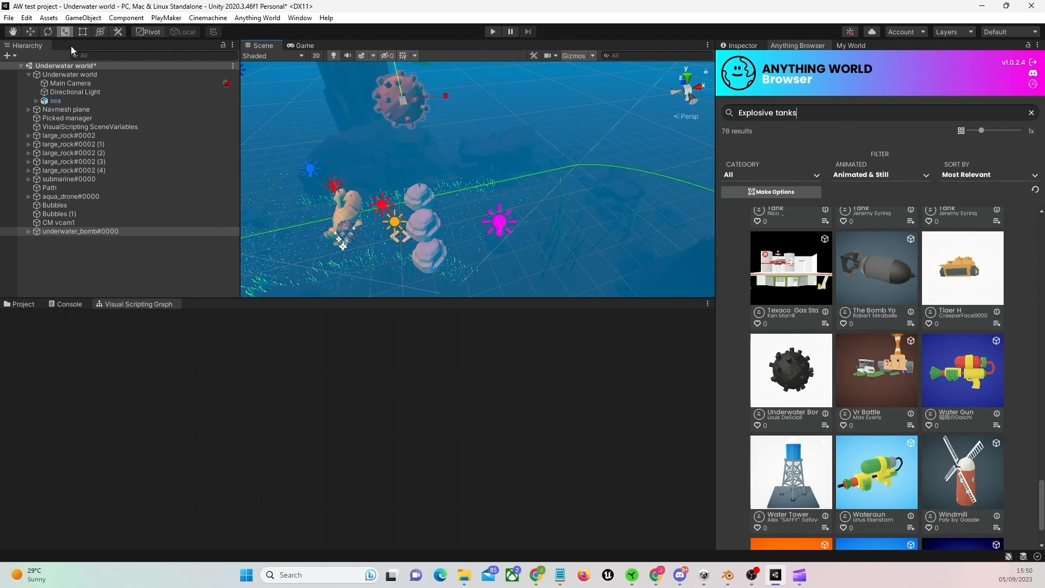
{"action": "left_click", "coordinate": [48, 33]}
{"action": "right_click_drag", "start_coordinate": [583, 130], "coordinate": [681, 86]}
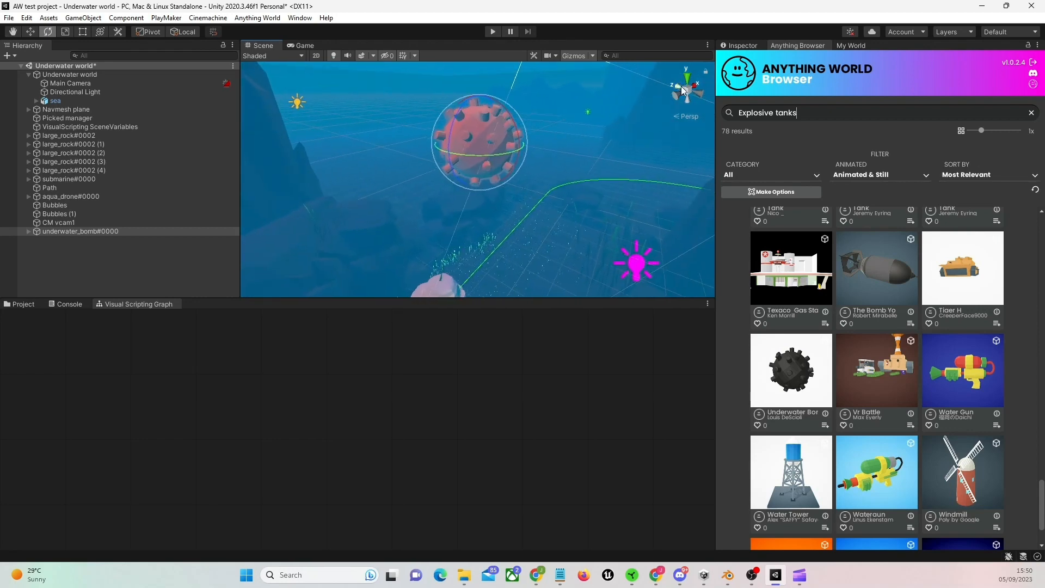
Assign the underwater bomb to the Selectable objects layer, leaving its tag as Untagged.
{"action": "left_click", "coordinate": [743, 45]}
{"action": "left_click", "coordinate": [806, 74]}
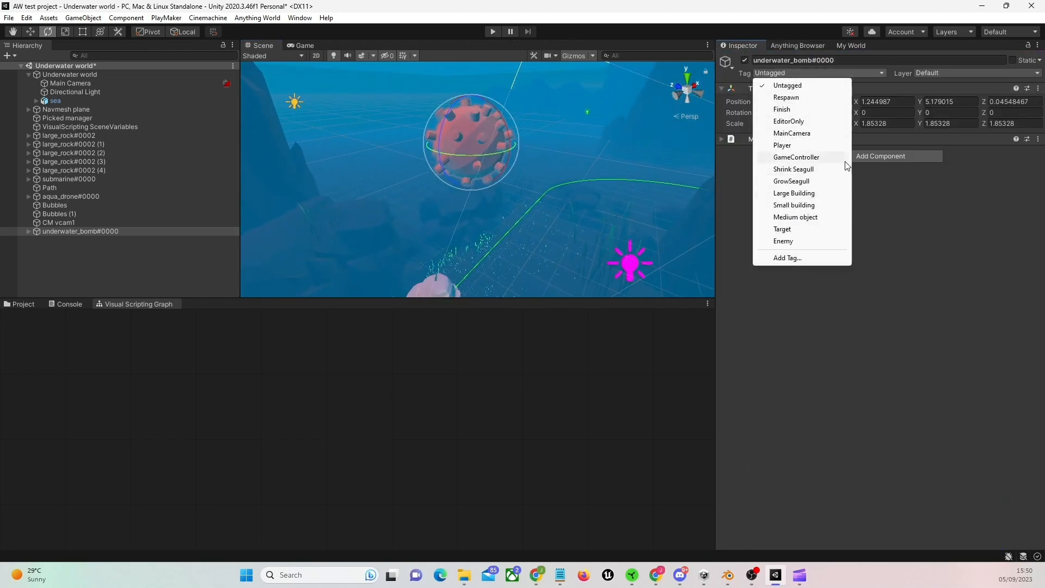
{"action": "left_click", "coordinate": [929, 73]}
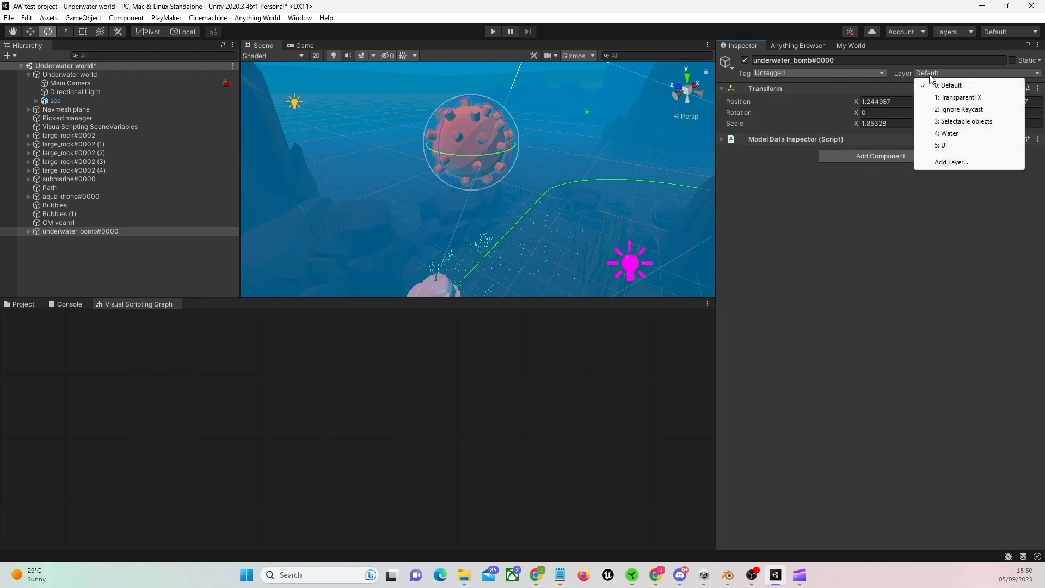
{"action": "left_click", "coordinate": [966, 120]}
{"action": "left_click", "coordinate": [545, 308]}
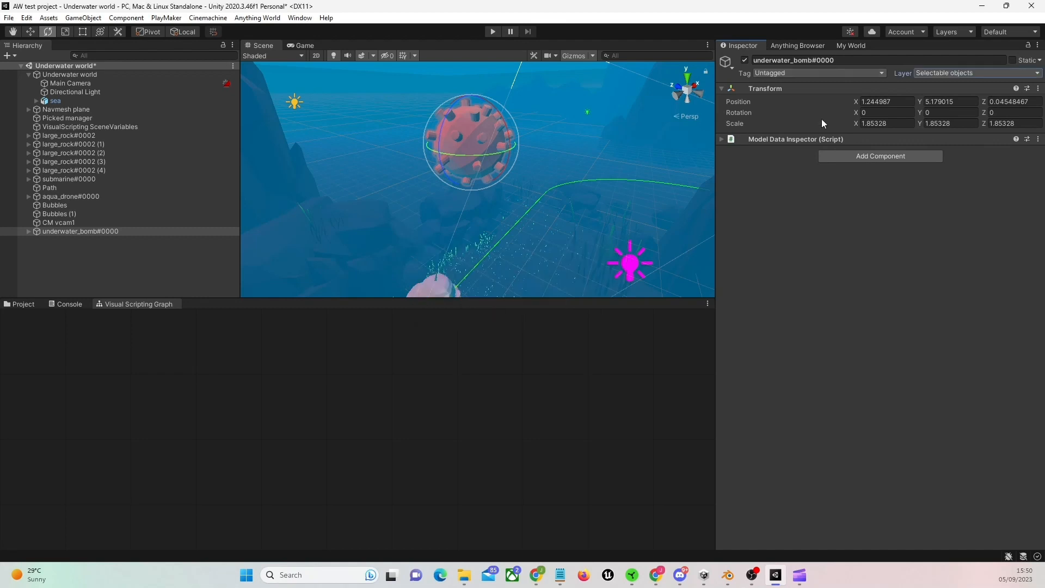
Tag the underwater bomb as Enemy and add a Rigidbody component to it.
{"action": "left_click", "coordinate": [828, 73]}
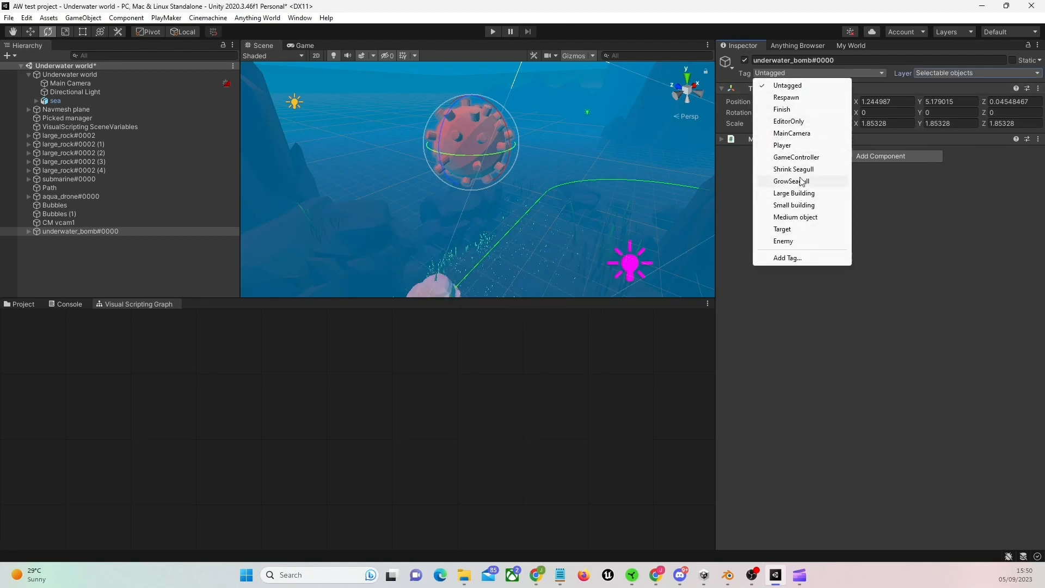
{"action": "left_click", "coordinate": [789, 241]}
{"action": "left_click", "coordinate": [851, 158]}
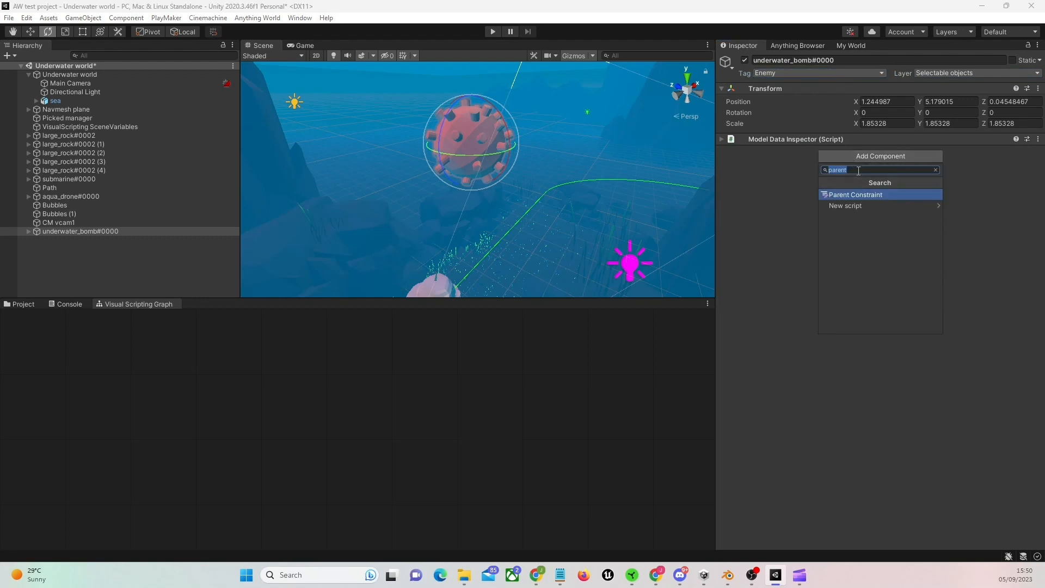
{"action": "type", "text": "rigid"}
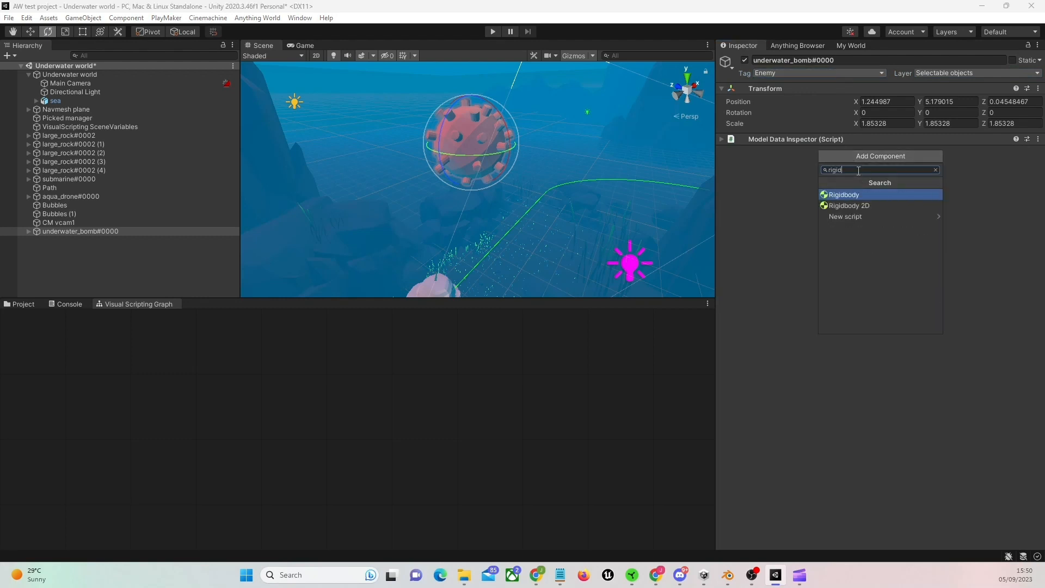
{"action": "left_click", "coordinate": [896, 194]}
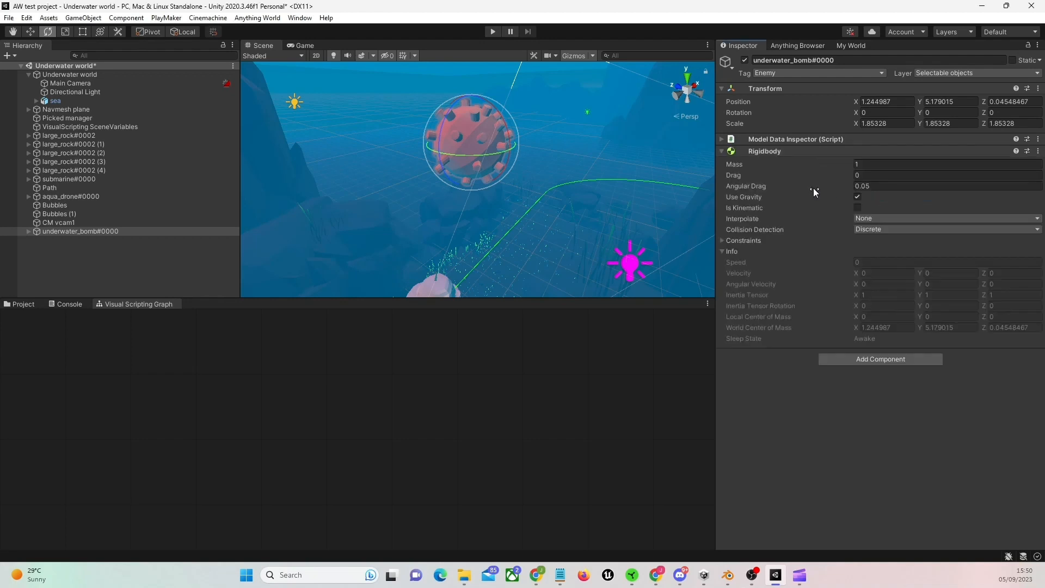
Add a Box Collider component to the underwater bomb.
{"action": "left_click", "coordinate": [894, 358]}
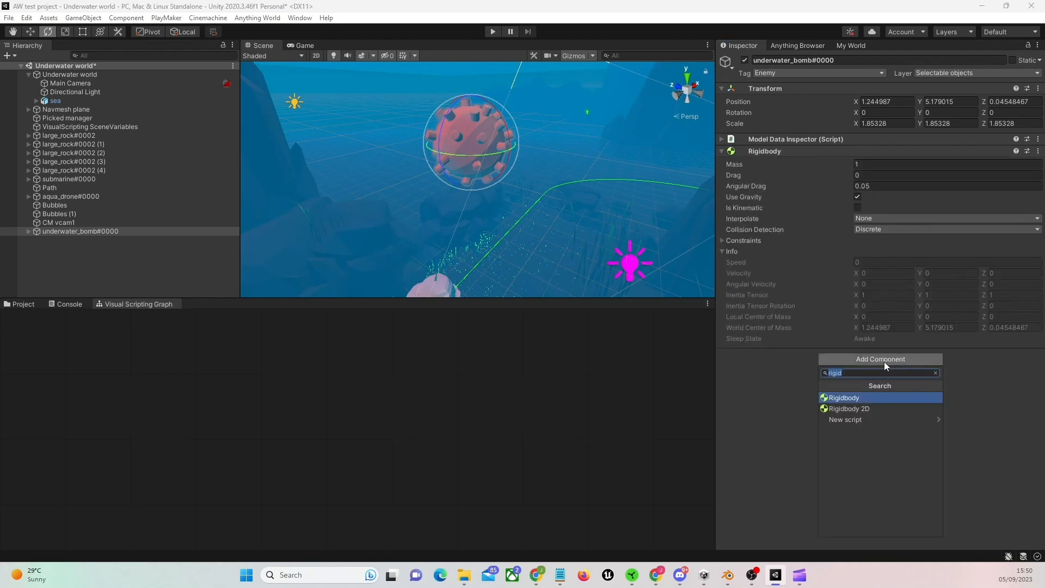
{"action": "type", "text": "box"}
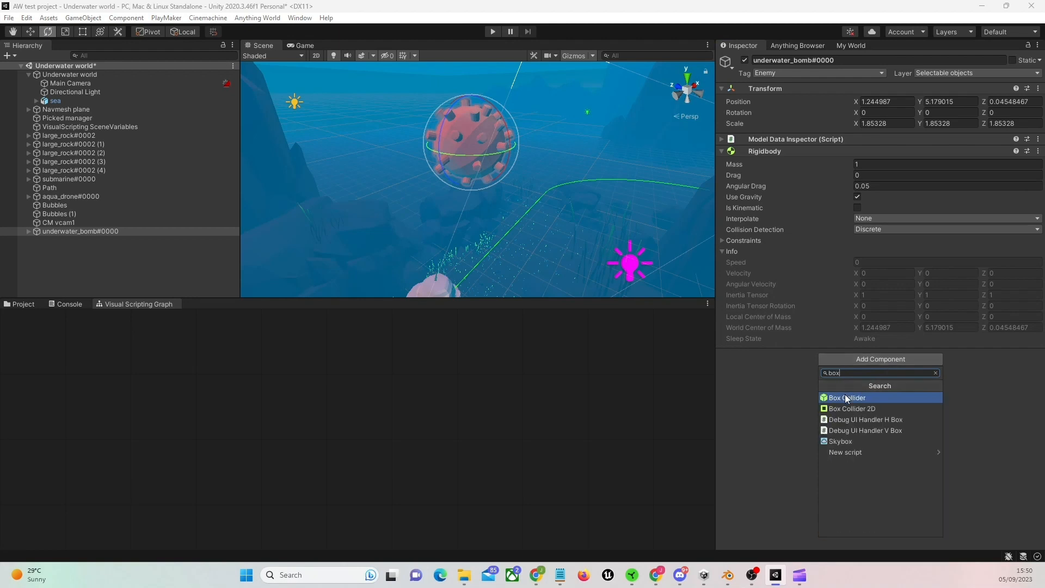
{"action": "left_click", "coordinate": [844, 397]}
Shrink the box collider's faces to fit the bomb, with a size of about 0.61 × 0.54 × 0.60, and finish editing the collider.
{"action": "left_click_drag", "start_coordinate": [561, 185], "coordinate": [682, 185], "text": "alt"}
{"action": "left_click", "coordinate": [863, 370]}
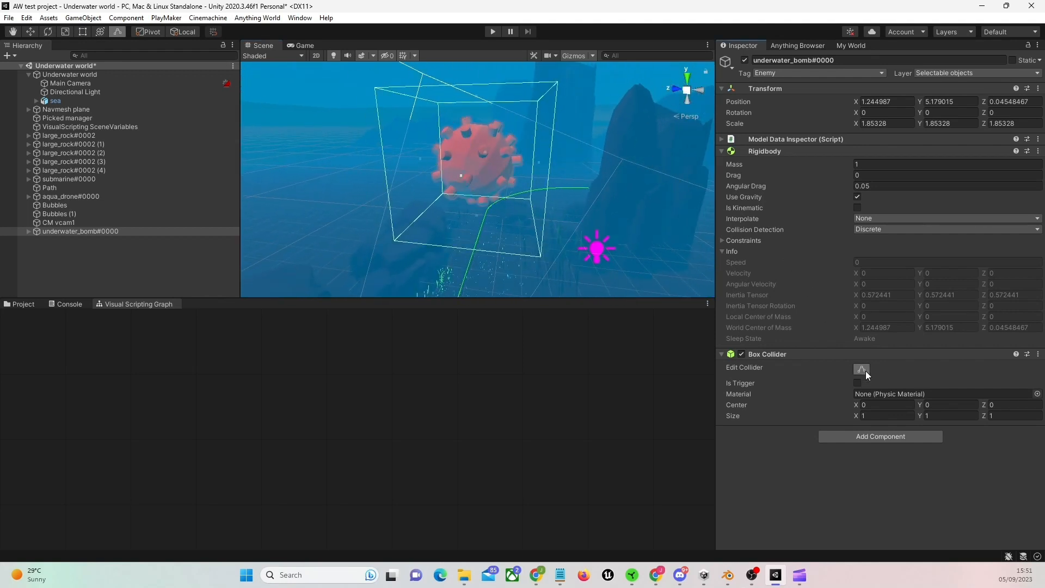
{"action": "left_click_drag", "start_coordinate": [541, 168], "coordinate": [518, 165]}
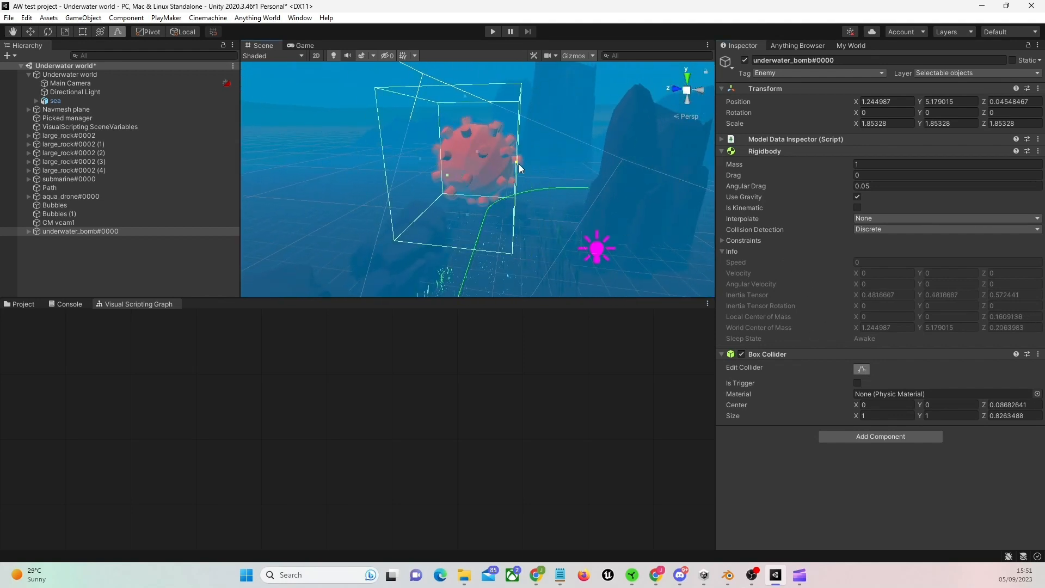
{"action": "left_click_drag", "start_coordinate": [466, 94], "coordinate": [469, 122]}
{"action": "left_click_drag", "start_coordinate": [423, 170], "coordinate": [589, 166]}
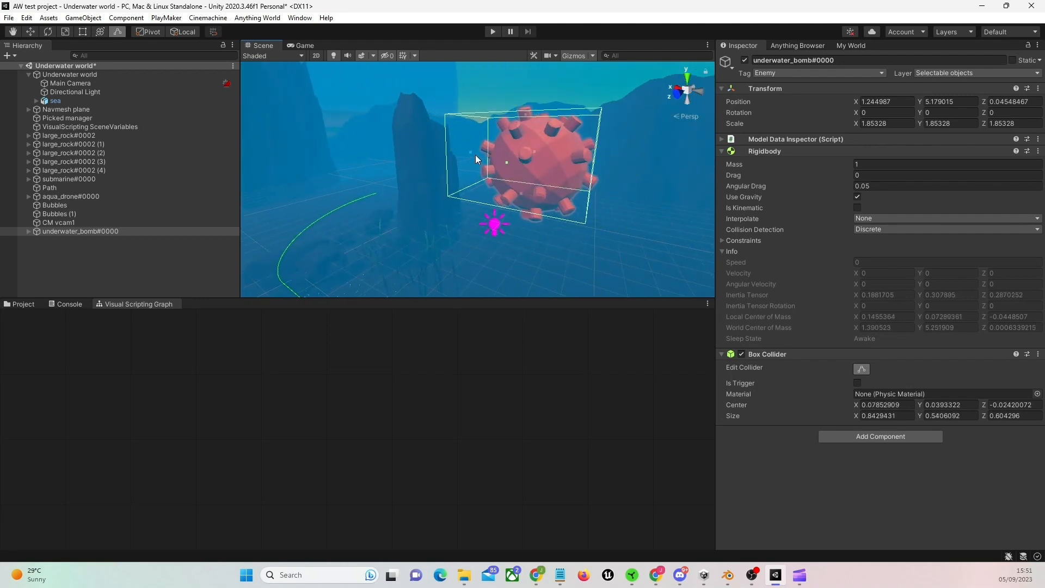
{"action": "left_click_drag", "start_coordinate": [475, 159], "coordinate": [472, 208]}
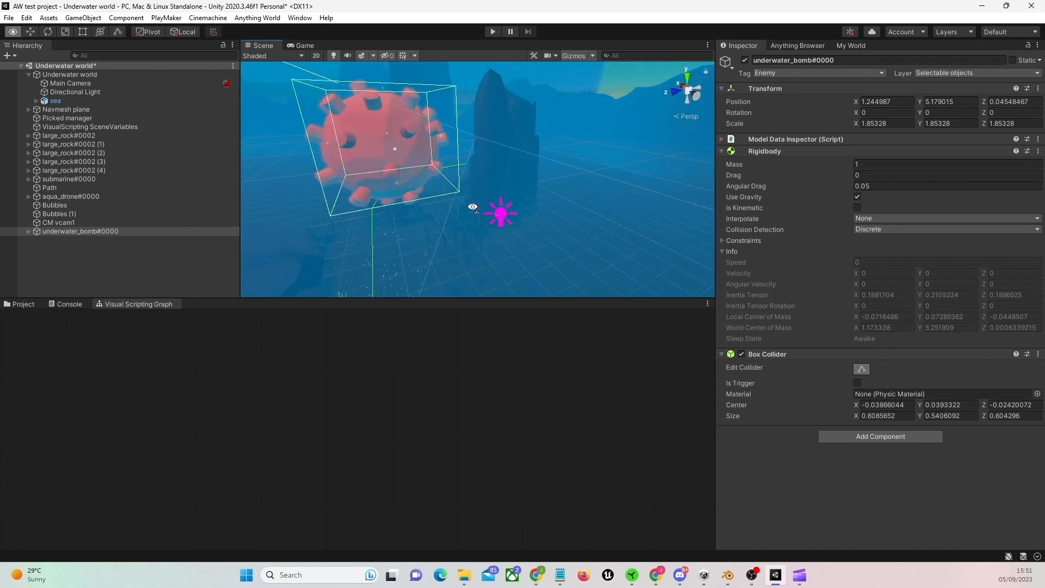
{"action": "key", "text": "s"}
{"action": "right_click_drag", "start_coordinate": [472, 207], "coordinate": [237, 233]}
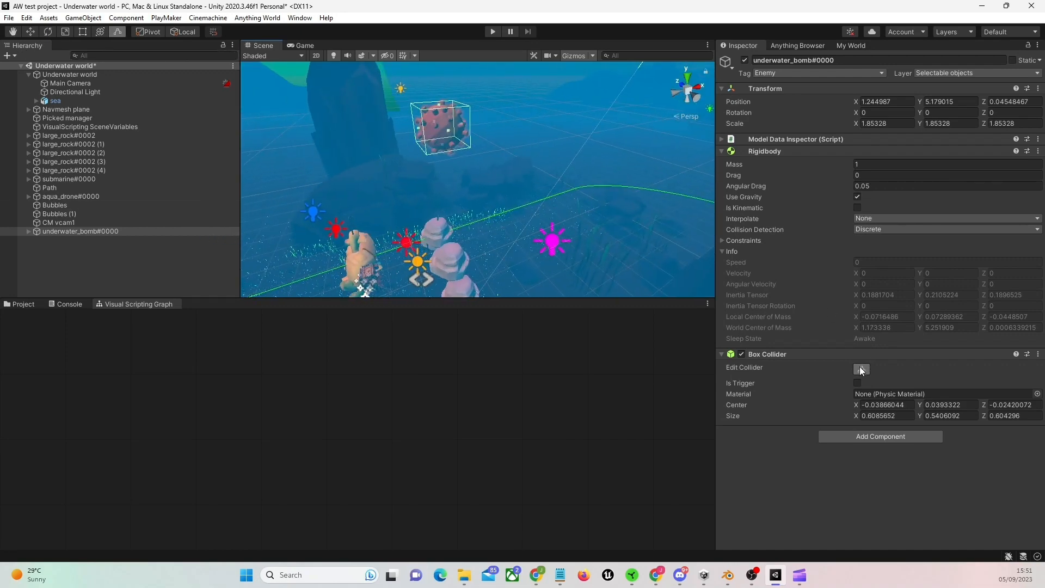
{"action": "key", "text": "e"}
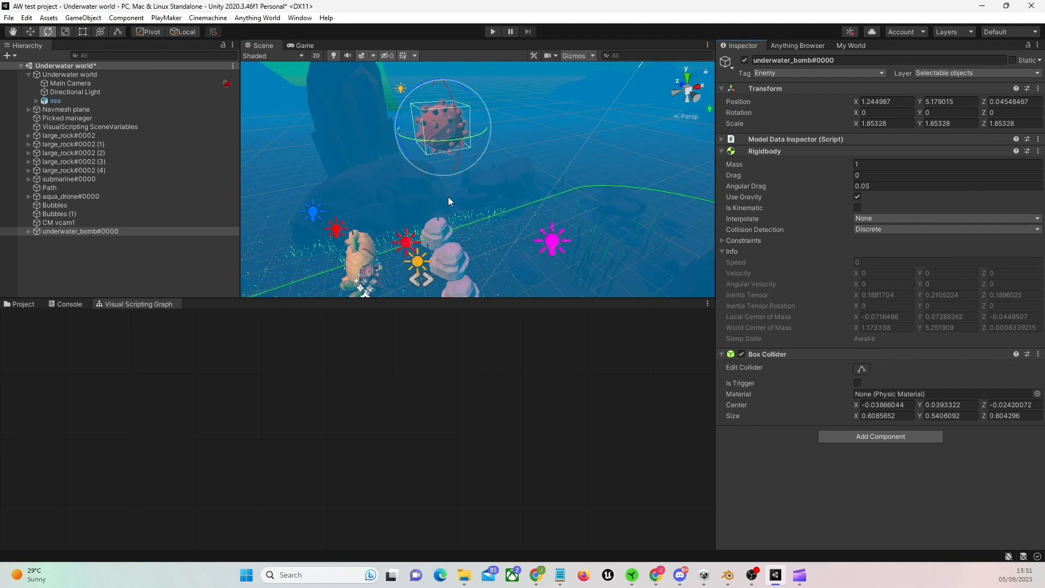
Move the underwater bomb along X to about 4.96 and lower it to about Y -0.31, near the seabed.
{"action": "left_click", "coordinate": [30, 31]}
{"action": "left_click_drag", "start_coordinate": [469, 123], "coordinate": [555, 155]}
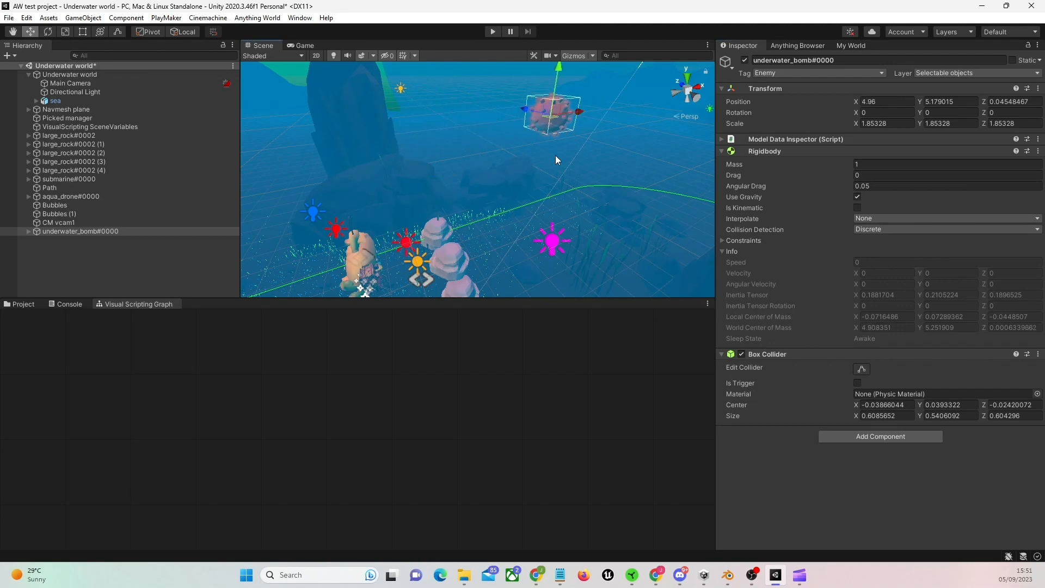
{"action": "right_click_drag", "start_coordinate": [555, 155], "coordinate": [580, 73]}
{"action": "left_click_drag", "start_coordinate": [561, 108], "coordinate": [568, 230]}
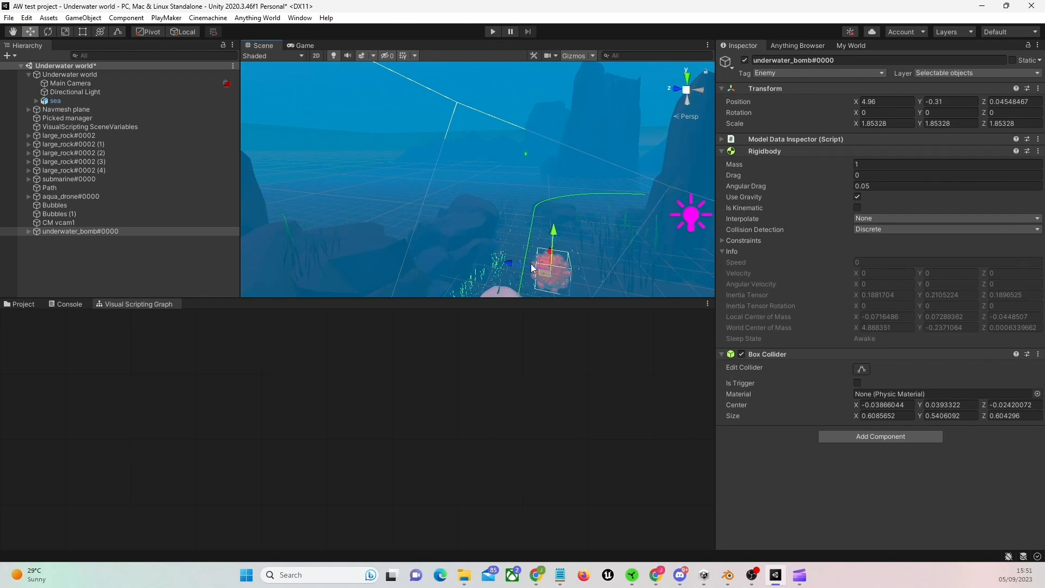
Place the bomb beside the path at about X 6.3, Y -0.11, Z 1.45 and scale it up uniformly to about 2.46.
{"action": "left_click_drag", "start_coordinate": [531, 264], "coordinate": [472, 257]}
{"action": "left_click_drag", "start_coordinate": [569, 260], "coordinate": [461, 267], "text": "alt"}
{"action": "left_click_drag", "start_coordinate": [543, 222], "coordinate": [571, 214]}
{"action": "right_click_drag", "start_coordinate": [548, 232], "coordinate": [702, 242]}
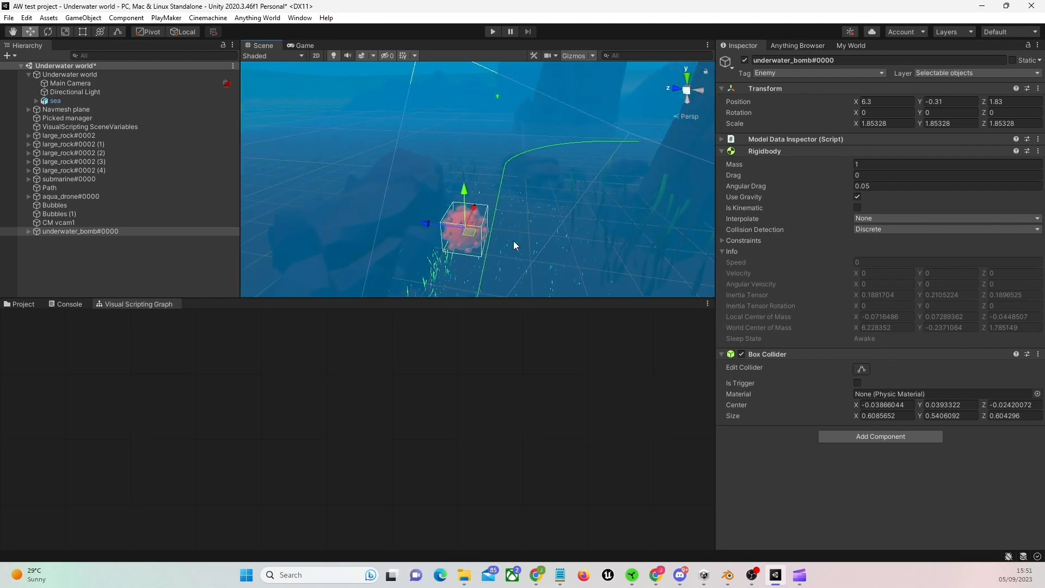
{"action": "left_click_drag", "start_coordinate": [465, 194], "coordinate": [463, 182]}
{"action": "right_click_drag", "start_coordinate": [561, 209], "coordinate": [466, 209]}
{"action": "left_click_drag", "start_coordinate": [436, 205], "coordinate": [486, 217]}
{"action": "left_click", "coordinate": [65, 31]}
{"action": "right_click_drag", "start_coordinate": [485, 217], "coordinate": [560, 233]}
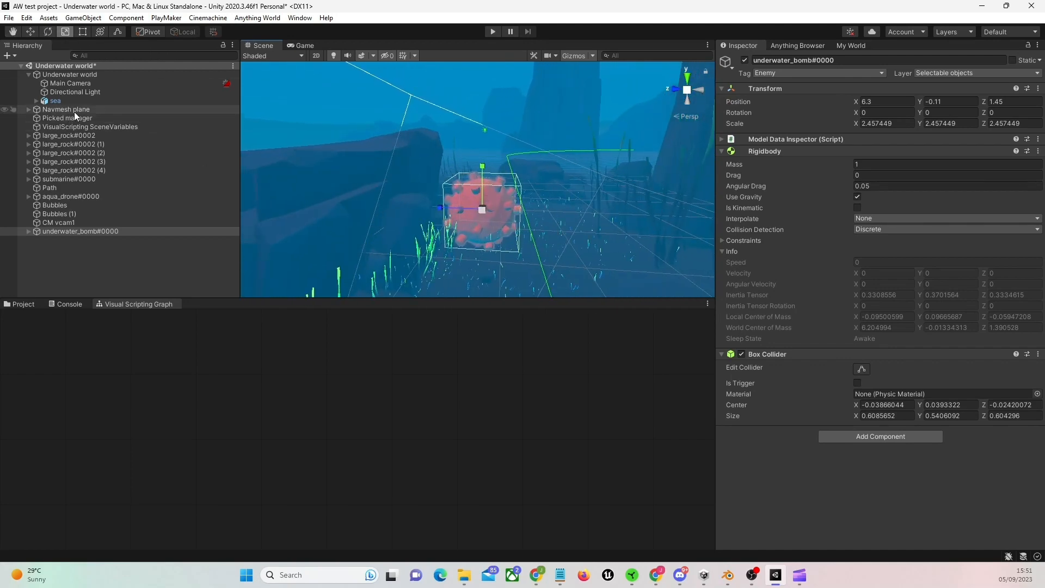
Duplicate the underwater bomb and place the copy next to the original at about Z -0.41.
{"action": "right_click", "coordinate": [60, 231]}
{"action": "left_click", "coordinate": [109, 303]}
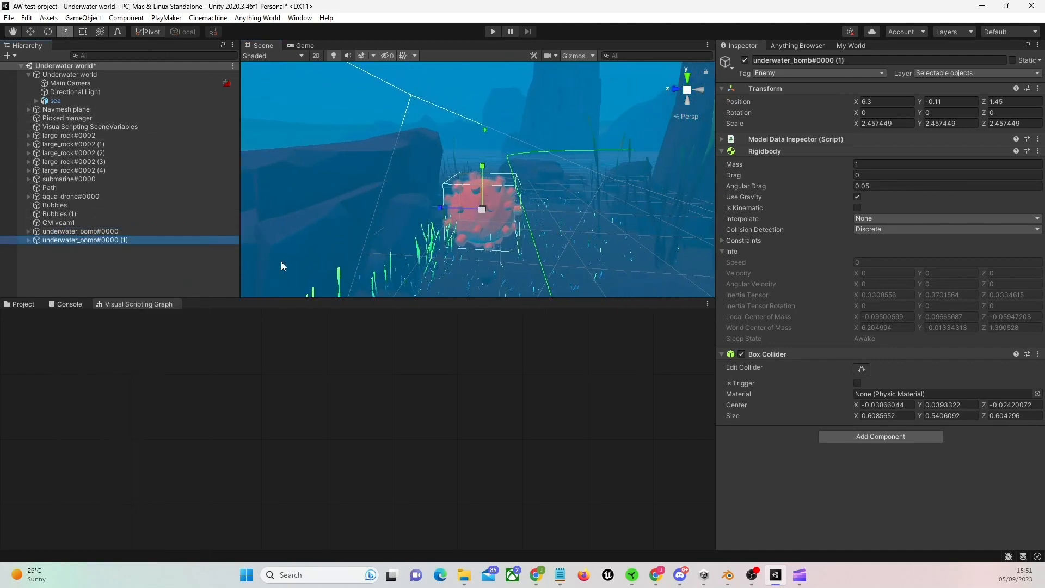
{"action": "left_click", "coordinate": [31, 32]}
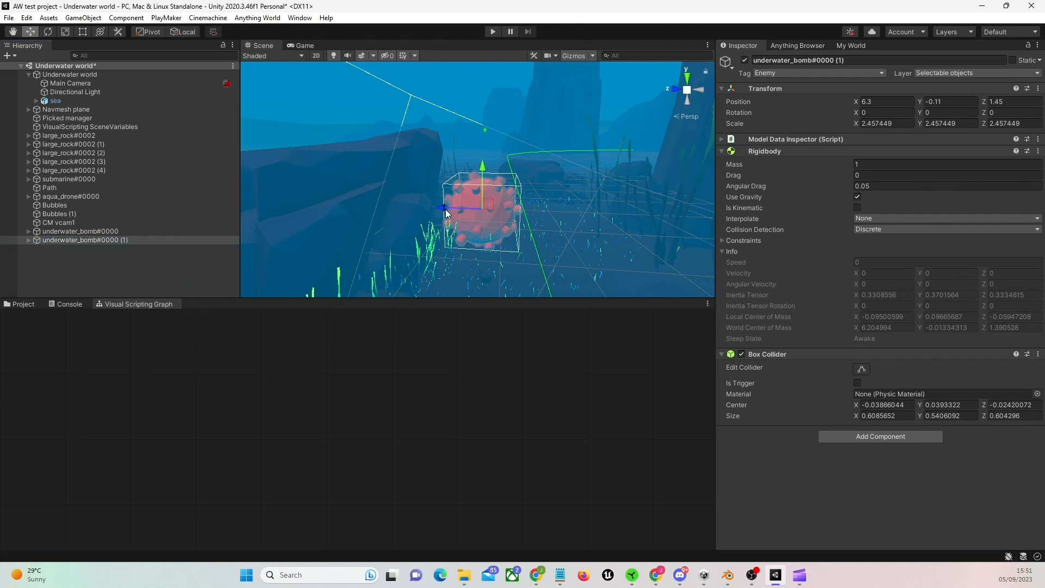
{"action": "left_click_drag", "start_coordinate": [446, 209], "coordinate": [523, 215]}
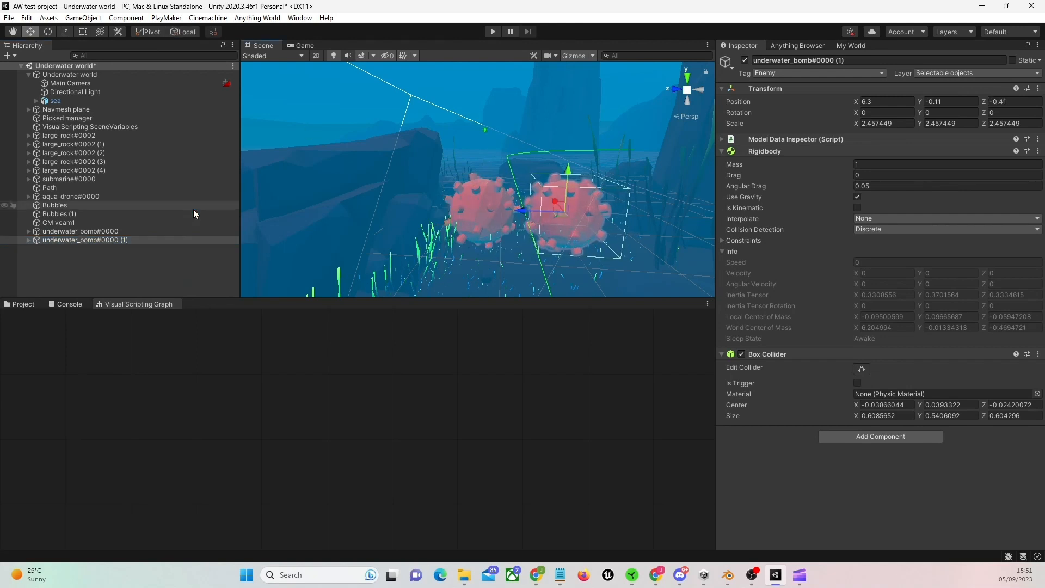
Duplicate the second bomb, raise the copy to about Y 1.53 and shift it along Z to sit above and between the other two.
{"action": "right_click", "coordinate": [70, 240]}
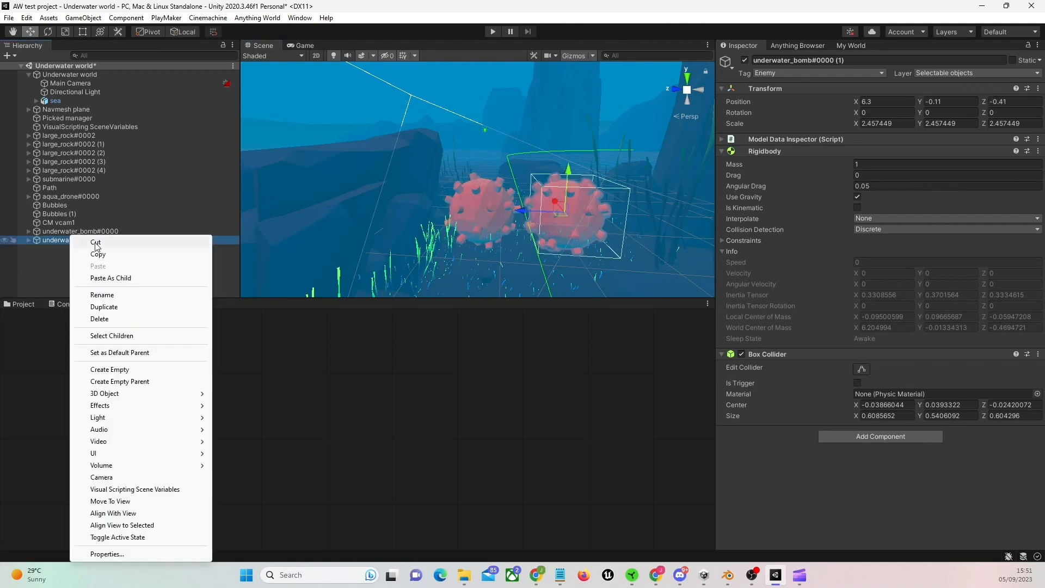
{"action": "left_click", "coordinate": [112, 308]}
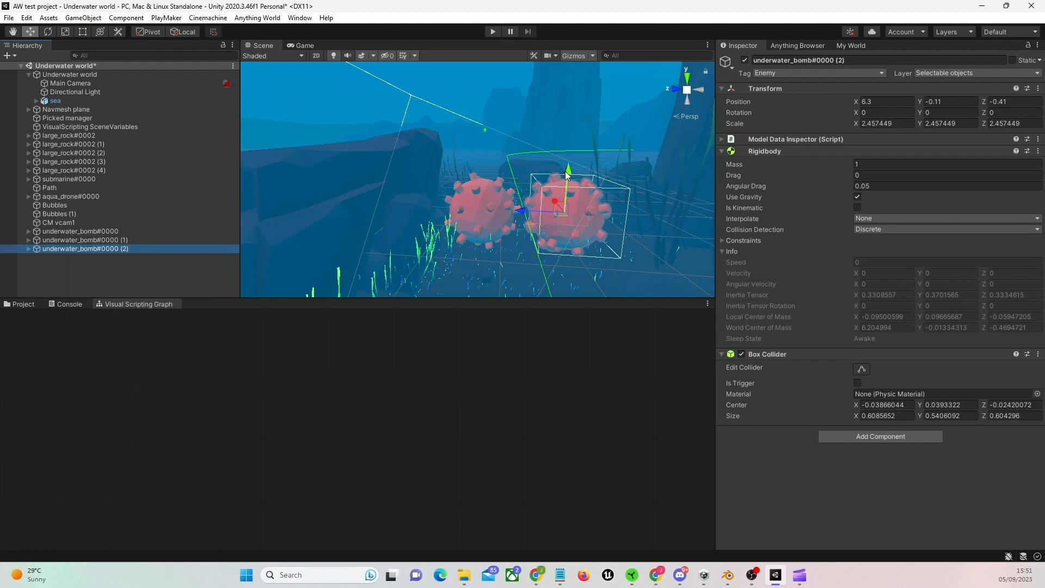
{"action": "left_click_drag", "start_coordinate": [566, 182], "coordinate": [580, 98]}
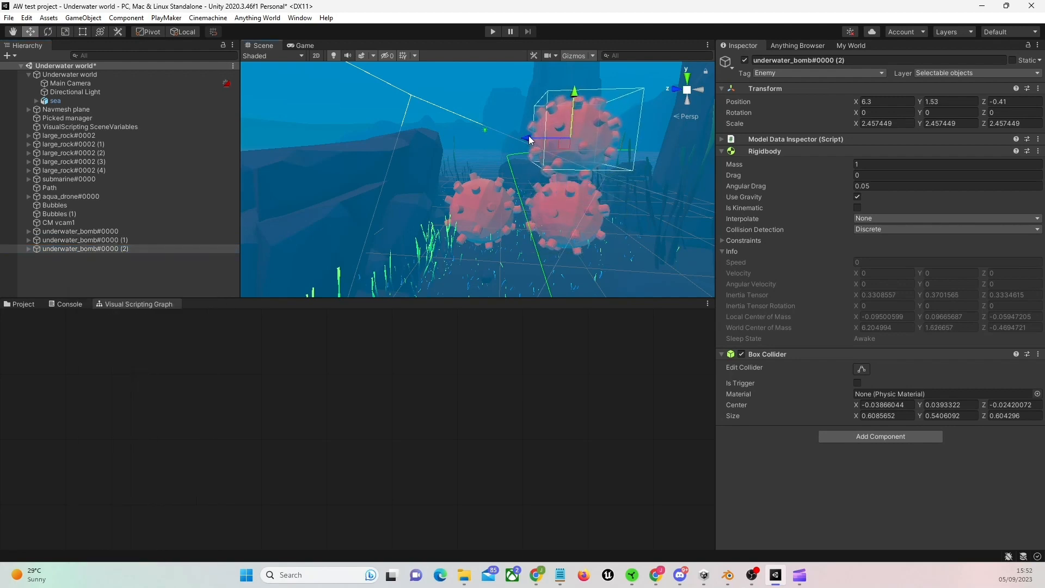
{"action": "left_click_drag", "start_coordinate": [526, 137], "coordinate": [478, 136]}
{"action": "left_click_drag", "start_coordinate": [534, 167], "coordinate": [481, 252], "text": "alt"}
{"action": "key", "text": "s"}
{"action": "right_click_drag", "start_coordinate": [482, 252], "coordinate": [481, 248]}
{"action": "left_click", "coordinate": [95, 262]}
{"action": "right_click_drag", "start_coordinate": [491, 173], "coordinate": [557, 163]}
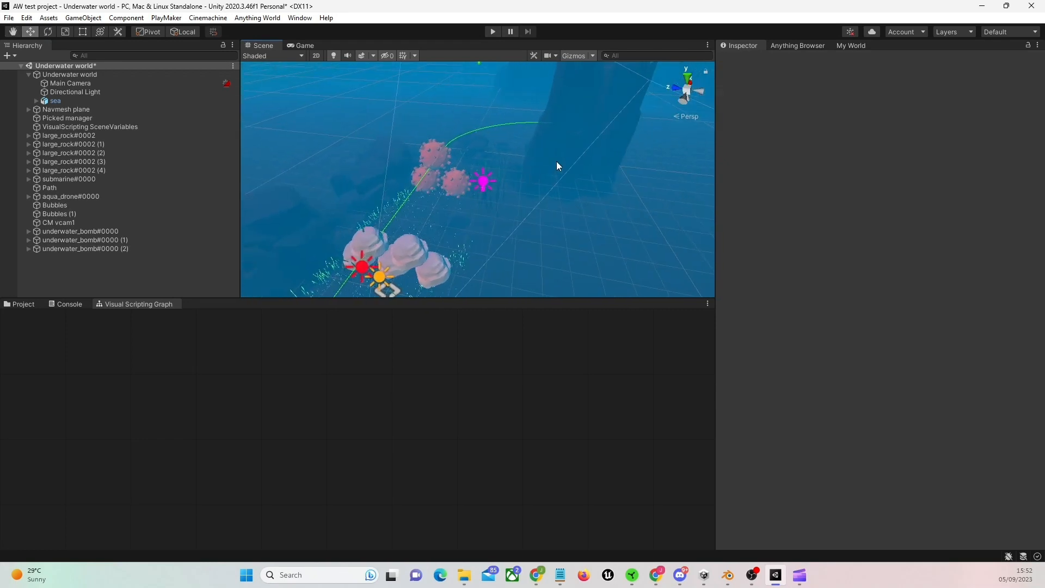
Search the Anything World model library for "treasure" and add the Small Treasure chest model to the scene.
{"action": "left_click", "coordinate": [808, 46]}
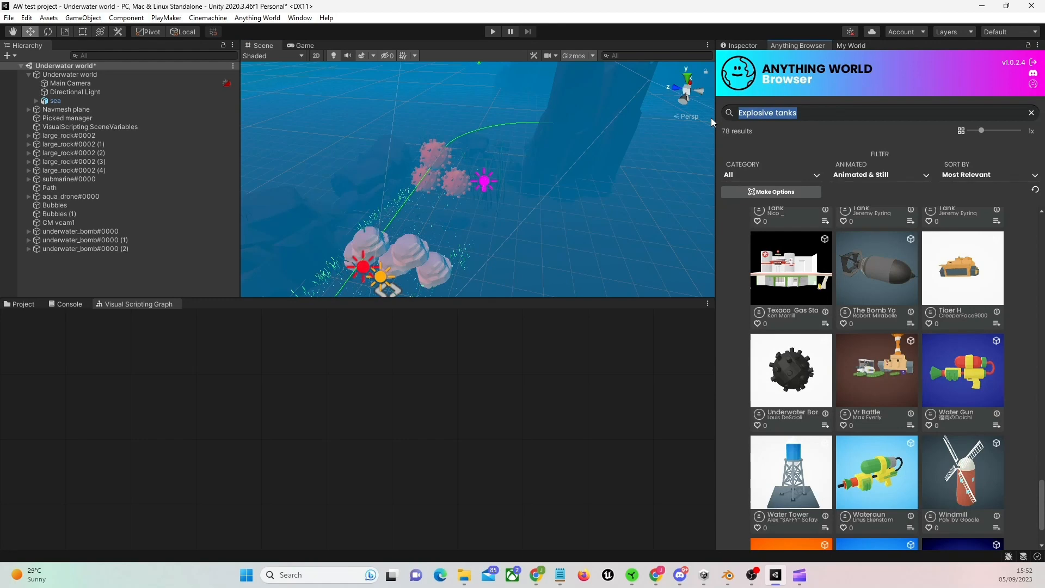
{"action": "type", "text": "treasure"}
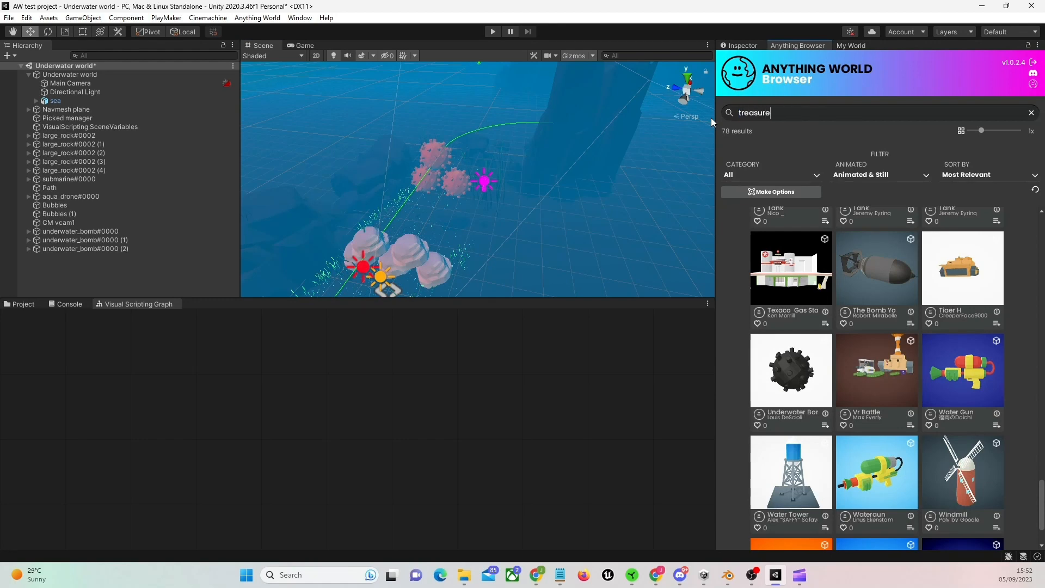
{"action": "key", "text": "Return"}
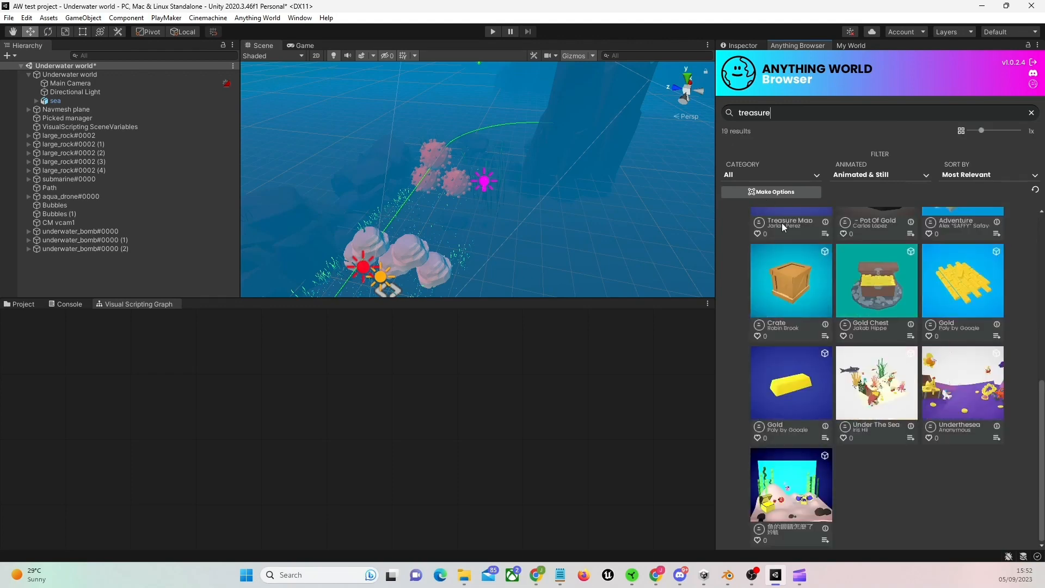
{"action": "scroll", "coordinate": [915, 429], "scroll_direction": "up", "scroll_amount": 5}
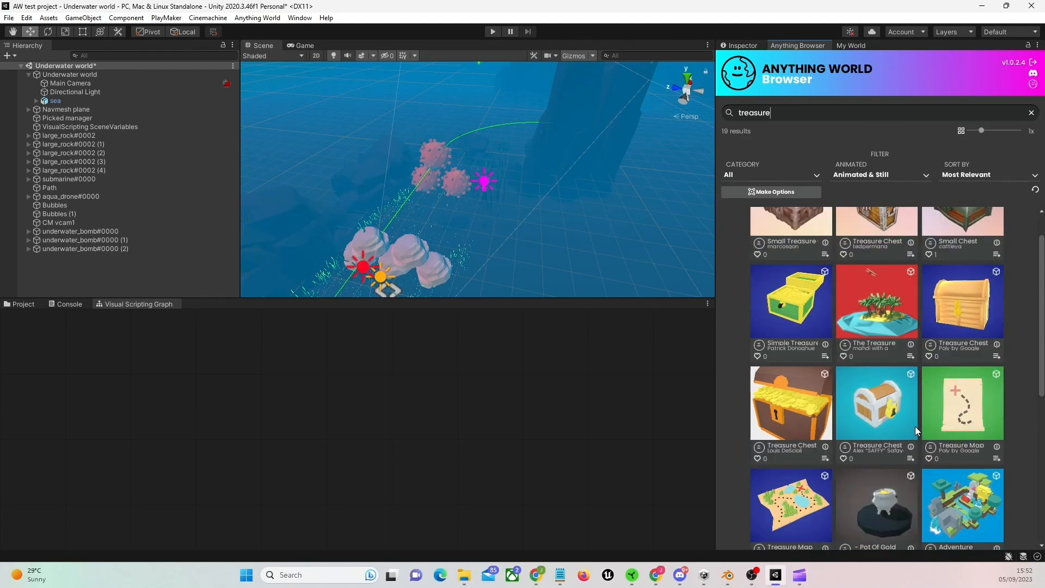
{"action": "scroll", "coordinate": [916, 426], "scroll_direction": "up", "scroll_amount": 2}
{"action": "left_click", "coordinate": [806, 250]}
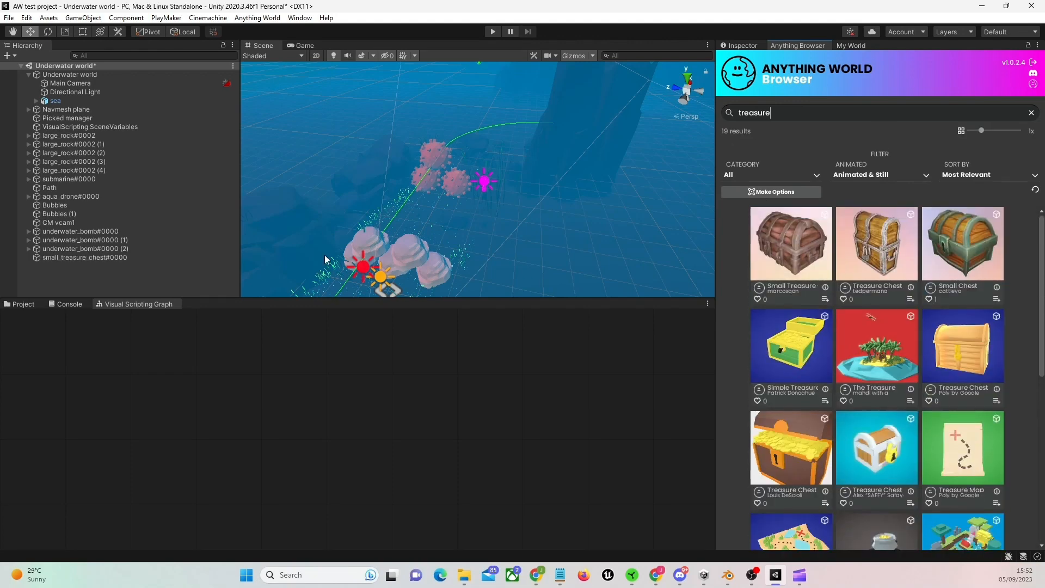
Scale the small treasure chest up uniformly until it is noticeably larger than the bombs.
{"action": "double_click", "coordinate": [142, 257]}
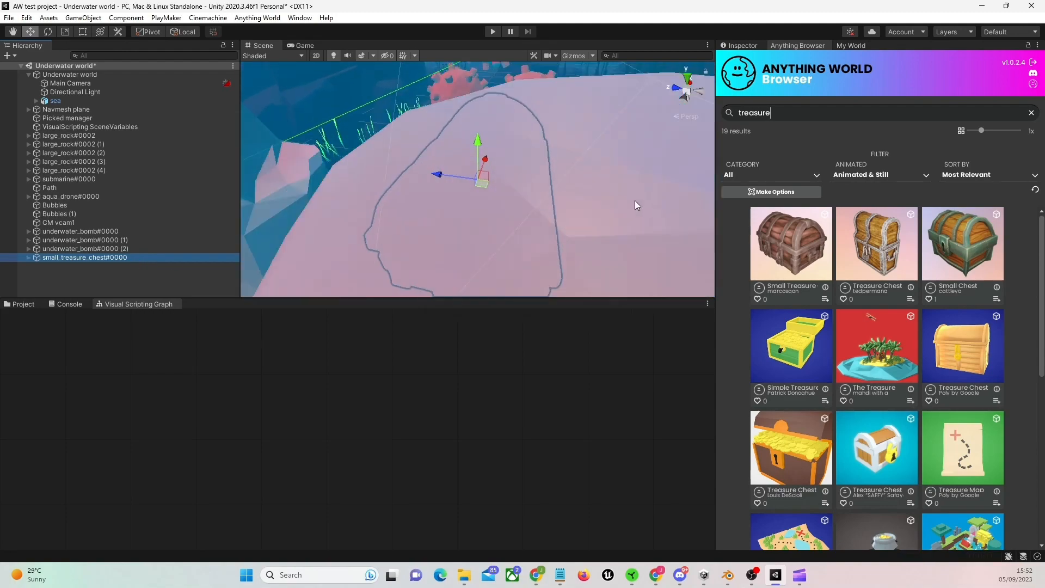
{"action": "scroll", "coordinate": [635, 201], "scroll_direction": "down", "scroll_amount": 5}
{"action": "left_click_drag", "start_coordinate": [586, 187], "coordinate": [443, 188], "text": "alt"}
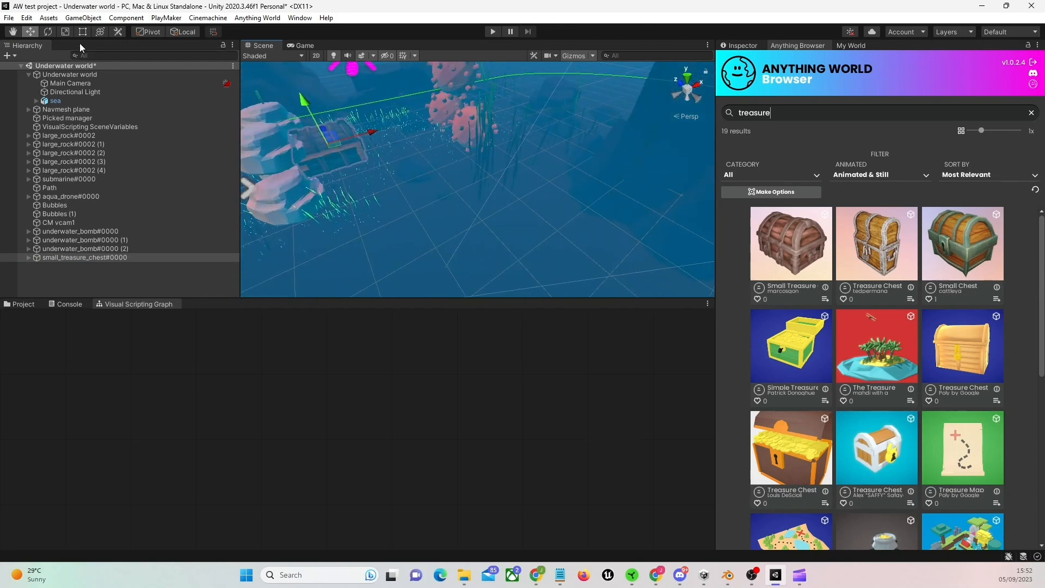
{"action": "left_click", "coordinate": [65, 31]}
{"action": "left_click_drag", "start_coordinate": [326, 144], "coordinate": [926, 197]}
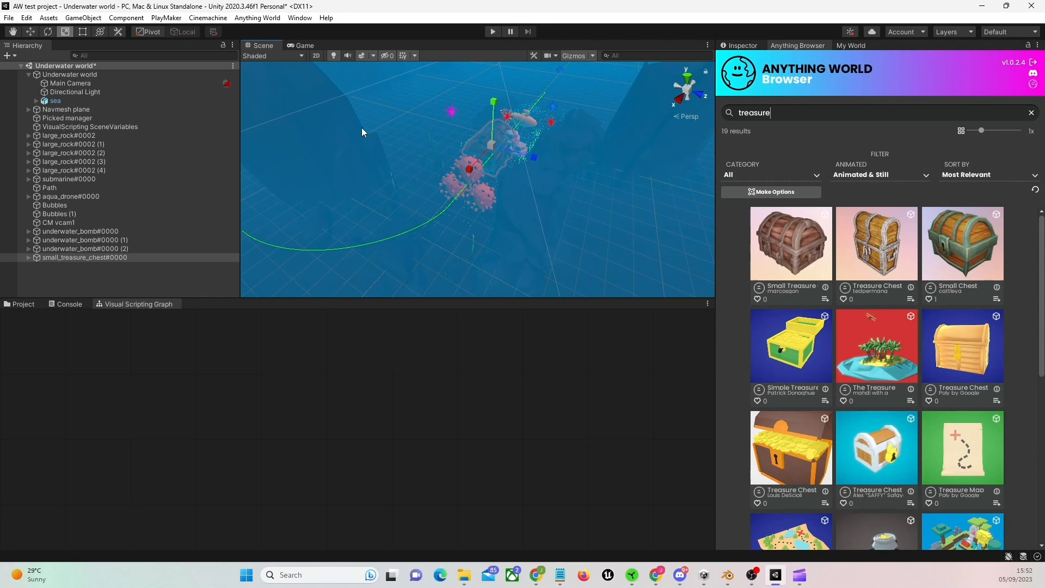
{"action": "left_click_drag", "start_coordinate": [361, 127], "coordinate": [434, 154], "text": "alt"}
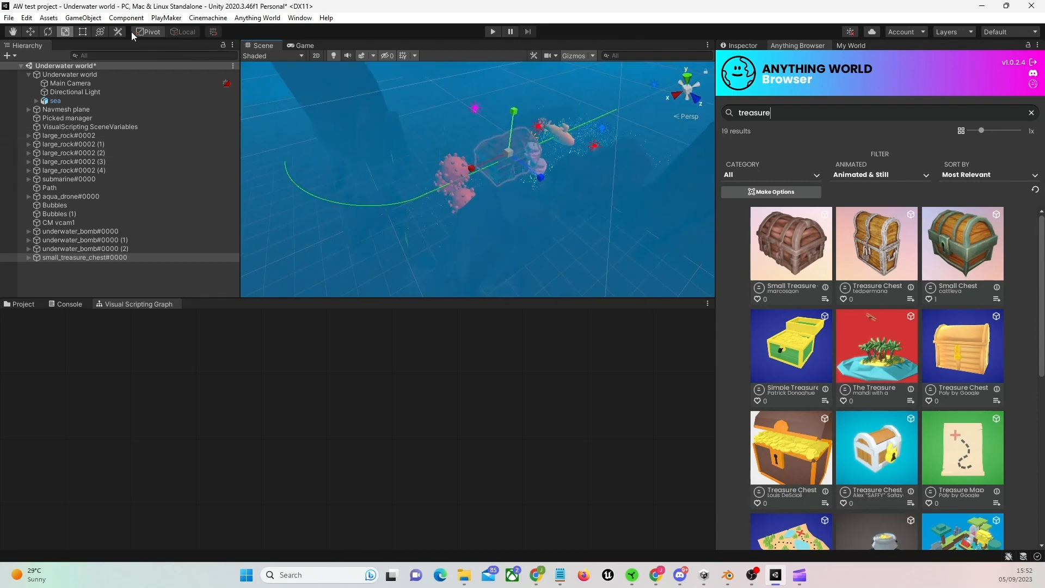
Move the treasure chest past the bombs to the far end of the curved path and frame it in the view.
{"action": "left_click", "coordinate": [32, 30]}
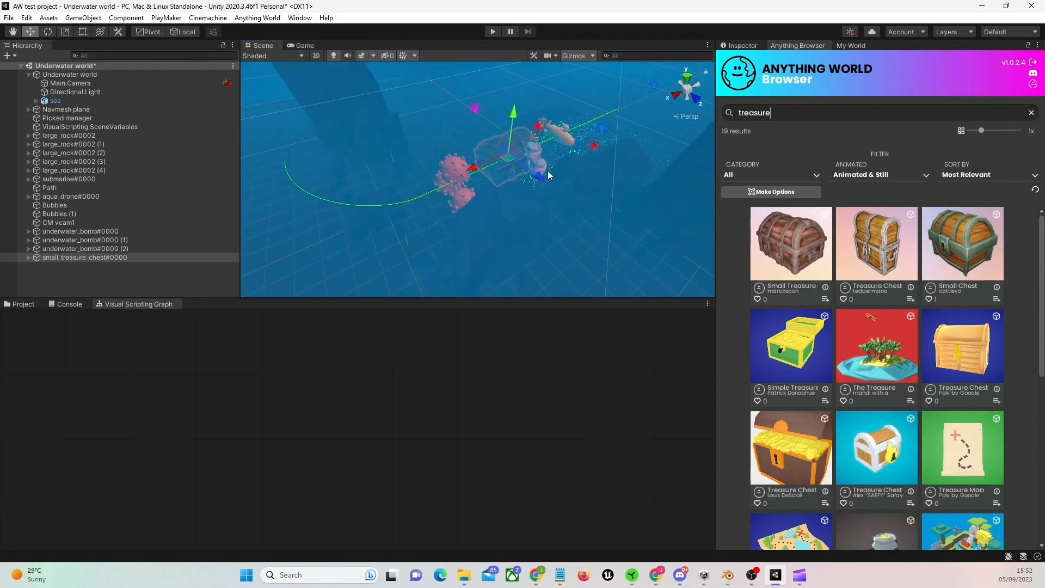
{"action": "left_click_drag", "start_coordinate": [507, 162], "coordinate": [262, 155]}
{"action": "key", "text": "f"}
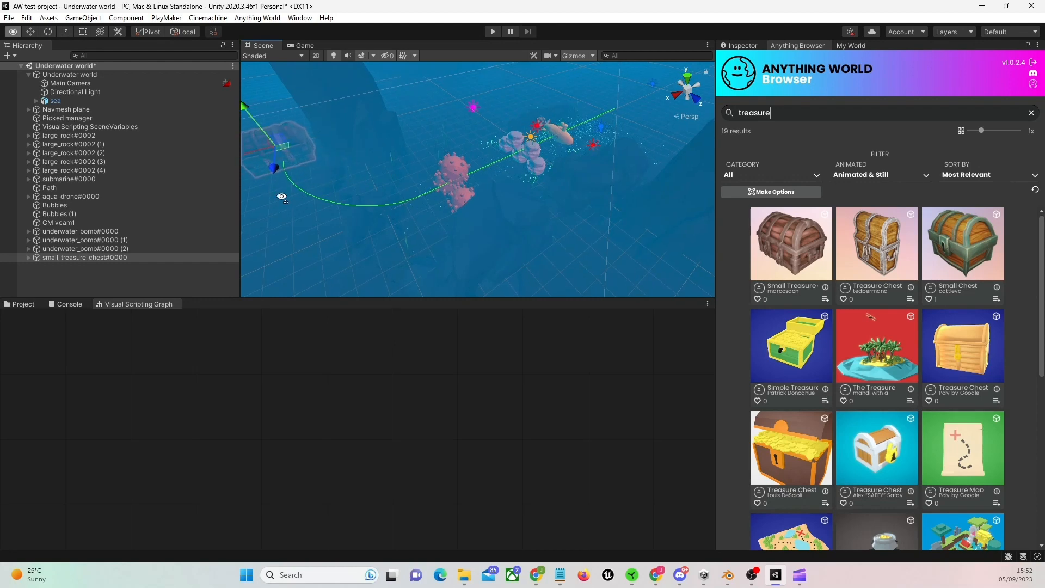
{"action": "right_click_drag", "start_coordinate": [68, 170], "coordinate": [308, 135]}
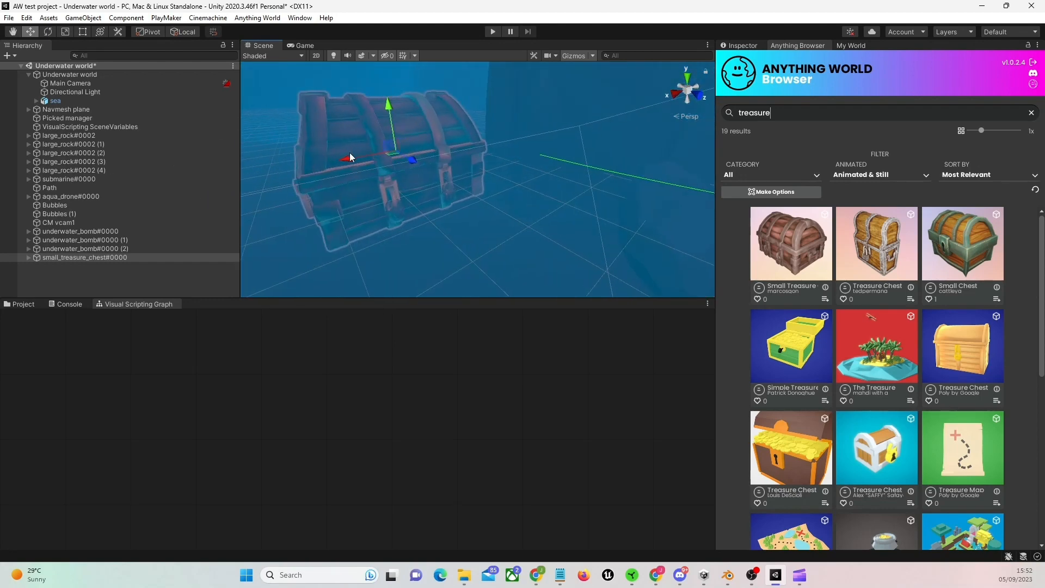
Reposition the treasure chest so it sits right at the end of the curved path, raising it slightly.
{"action": "left_click_drag", "start_coordinate": [350, 158], "coordinate": [481, 157]}
{"action": "right_click_drag", "start_coordinate": [470, 126], "coordinate": [419, 148]}
{"action": "left_click_drag", "start_coordinate": [417, 113], "coordinate": [417, 103]}
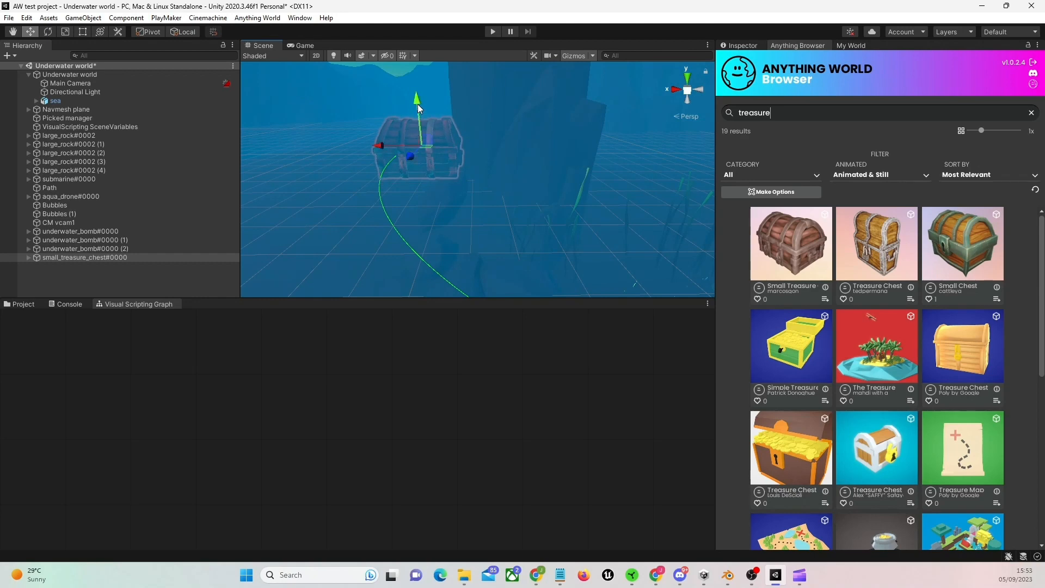
{"action": "left_click_drag", "start_coordinate": [394, 147], "coordinate": [387, 145]}
{"action": "right_click_drag", "start_coordinate": [387, 145], "coordinate": [531, 218]}
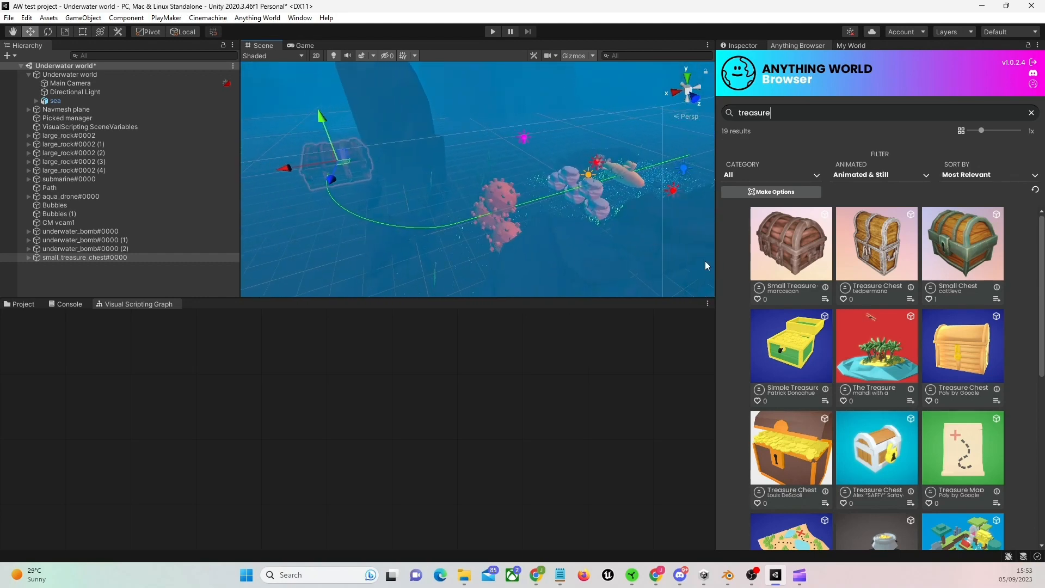
Search the Anything World model library for "barrel" and add the Explosive Barrel model to the scene.
{"action": "scroll", "coordinate": [901, 350], "scroll_direction": "down", "scroll_amount": 3}
{"action": "double_click", "coordinate": [783, 112]}
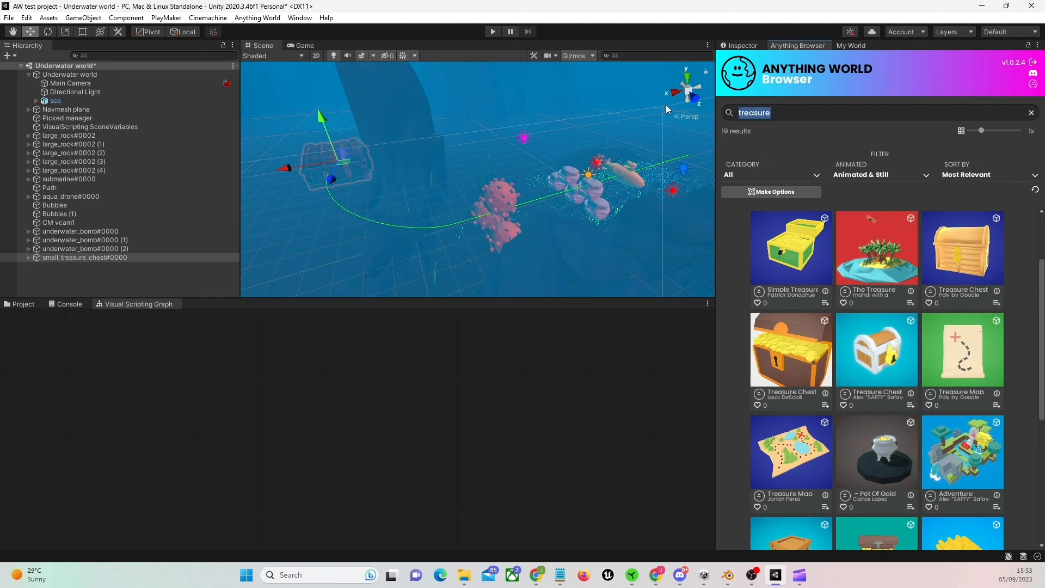
{"action": "type", "text": "barrel"}
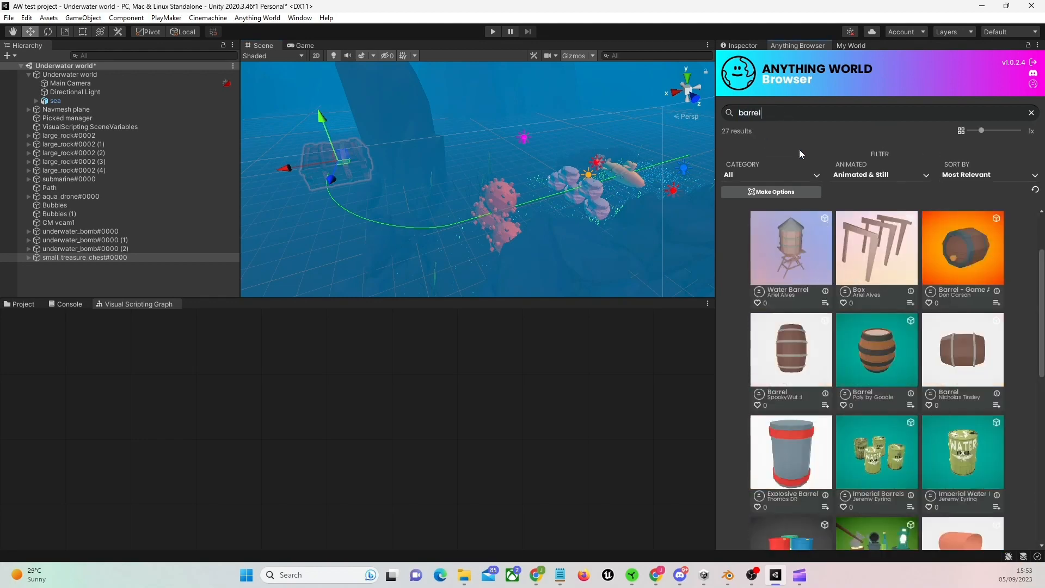
{"action": "scroll", "coordinate": [964, 348], "scroll_direction": "down", "scroll_amount": 2}
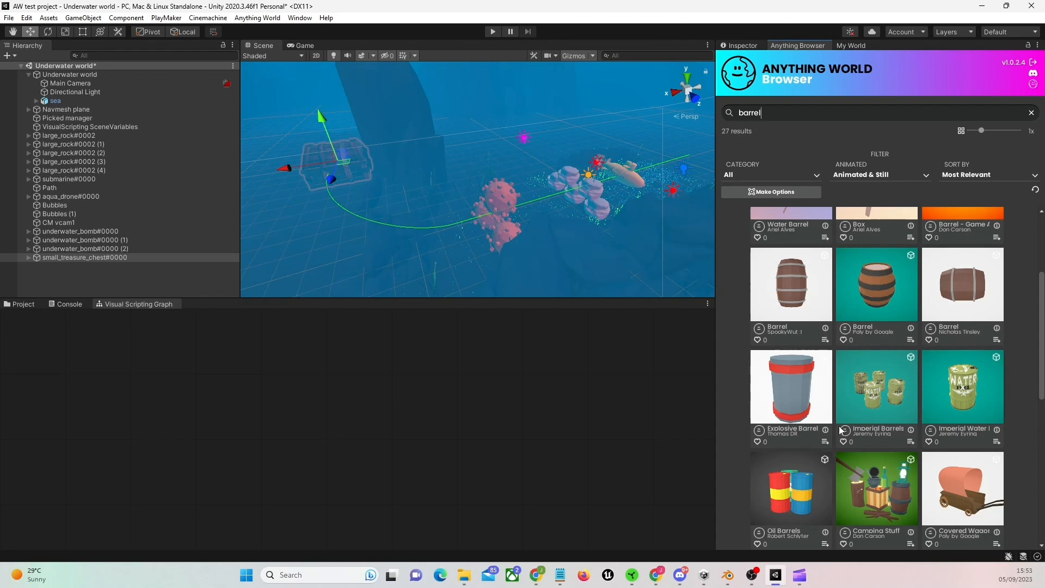
{"action": "scroll", "coordinate": [825, 411], "scroll_direction": "down", "scroll_amount": 2}
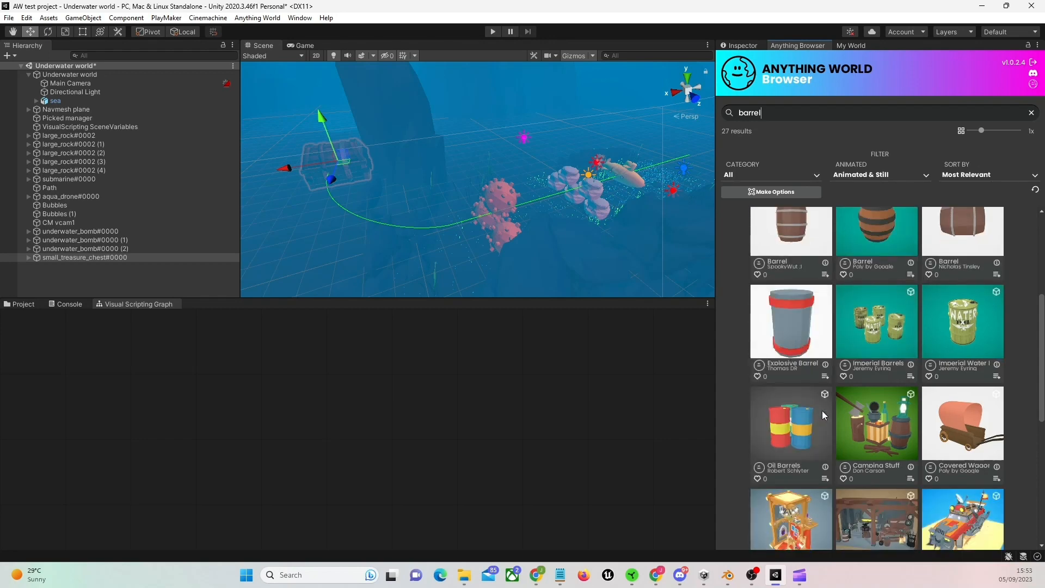
{"action": "scroll", "coordinate": [814, 394], "scroll_direction": "down", "scroll_amount": 2}
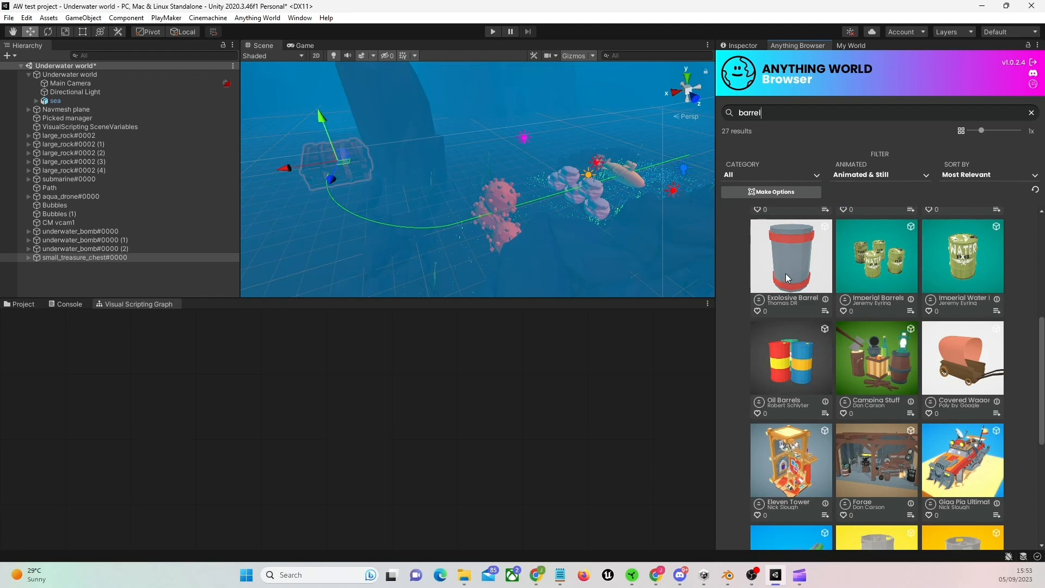
{"action": "scroll", "coordinate": [788, 270], "scroll_direction": "down", "scroll_amount": 3}
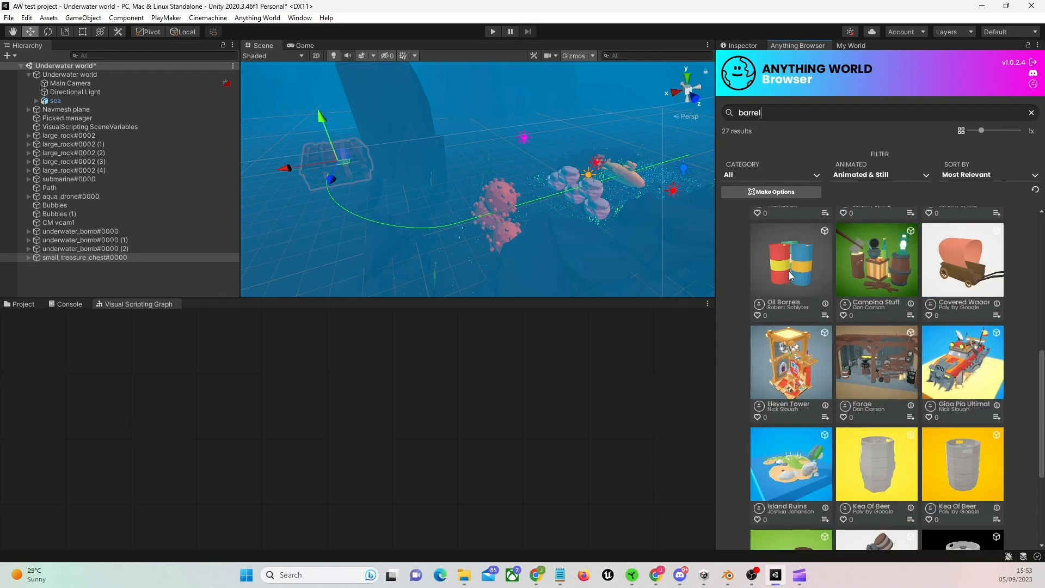
{"action": "scroll", "coordinate": [789, 271], "scroll_direction": "up", "scroll_amount": 3}
{"action": "left_click", "coordinate": [790, 272]}
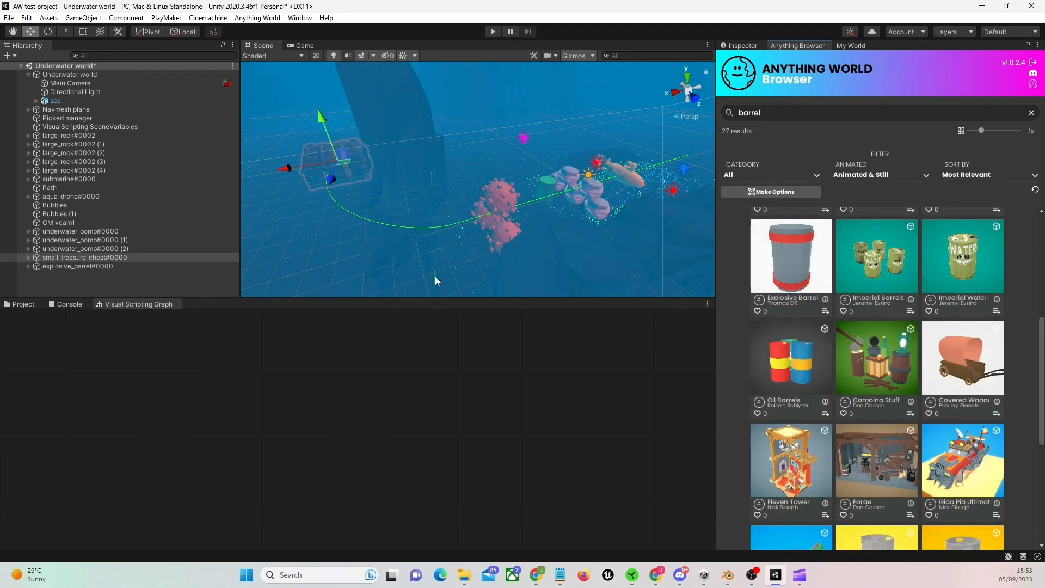
Move the explosive barrel from the bubbles to just in front of the treasure chest, at about X 13.81, Z -2.64.
{"action": "left_click", "coordinate": [111, 266]}
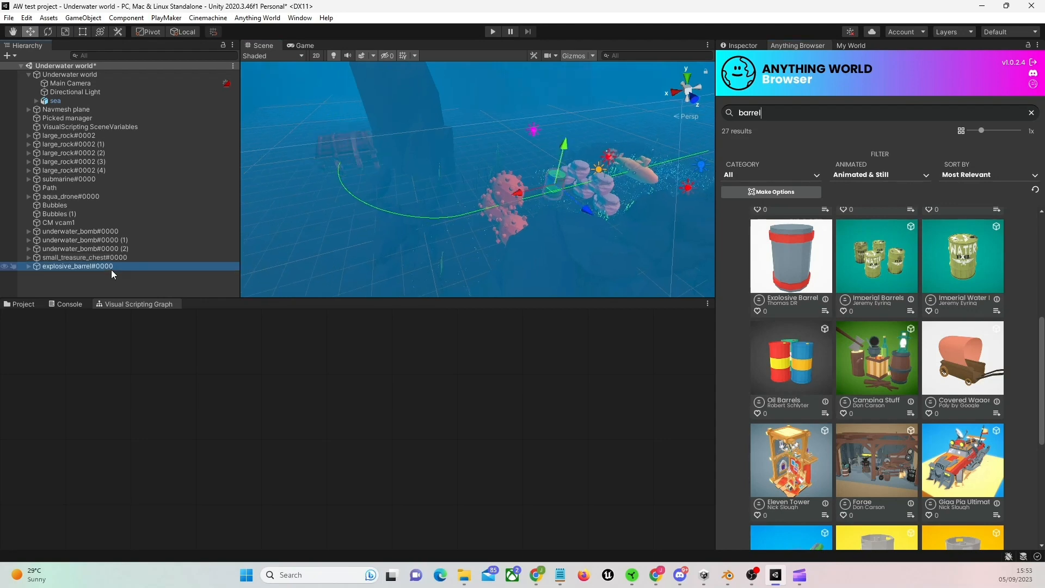
{"action": "left_click_drag", "start_coordinate": [550, 192], "coordinate": [335, 205]}
{"action": "key", "text": "f"}
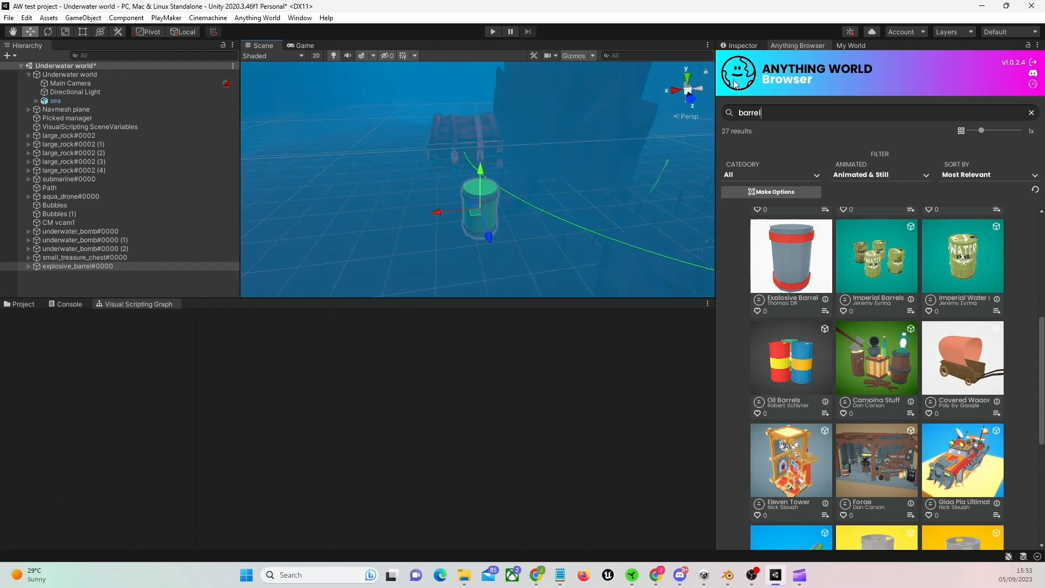
Add a Rigidbody and a Box Collider component to the explosive barrel.
{"action": "left_click", "coordinate": [739, 46]}
{"action": "left_click", "coordinate": [863, 158]}
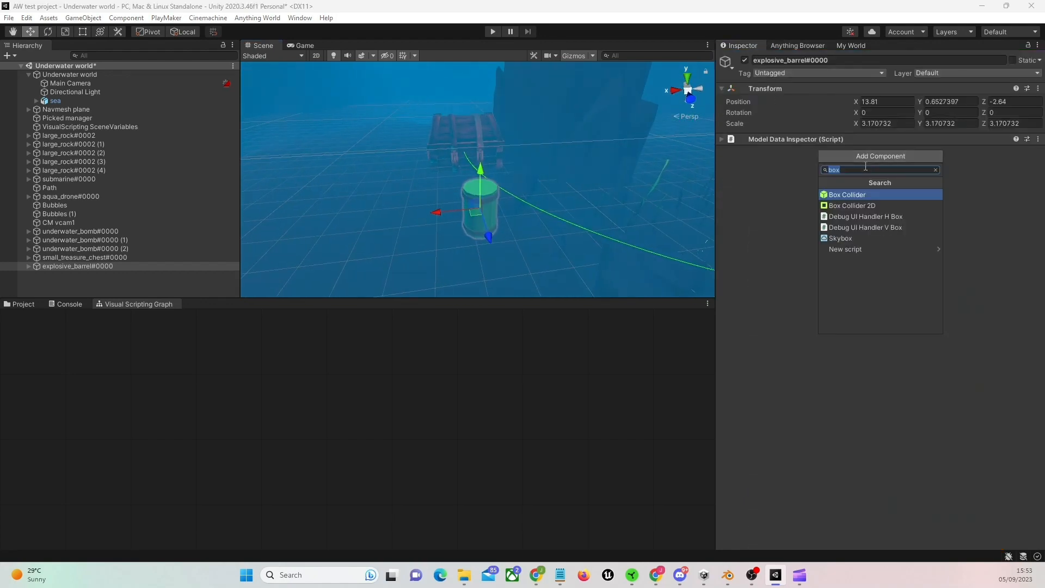
{"action": "type", "text": "rigid"}
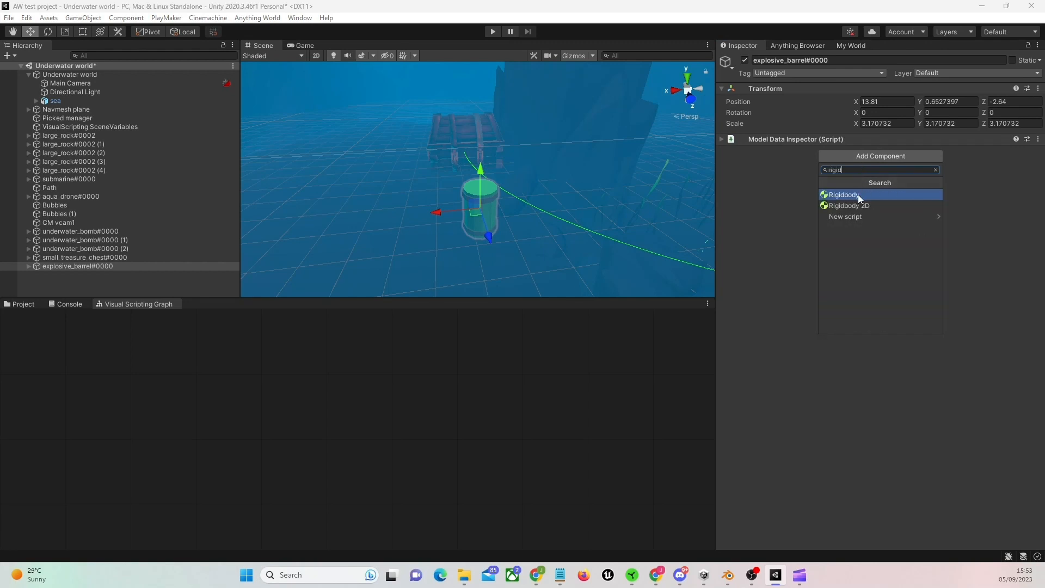
{"action": "left_click", "coordinate": [858, 194]}
{"action": "left_click", "coordinate": [864, 359]}
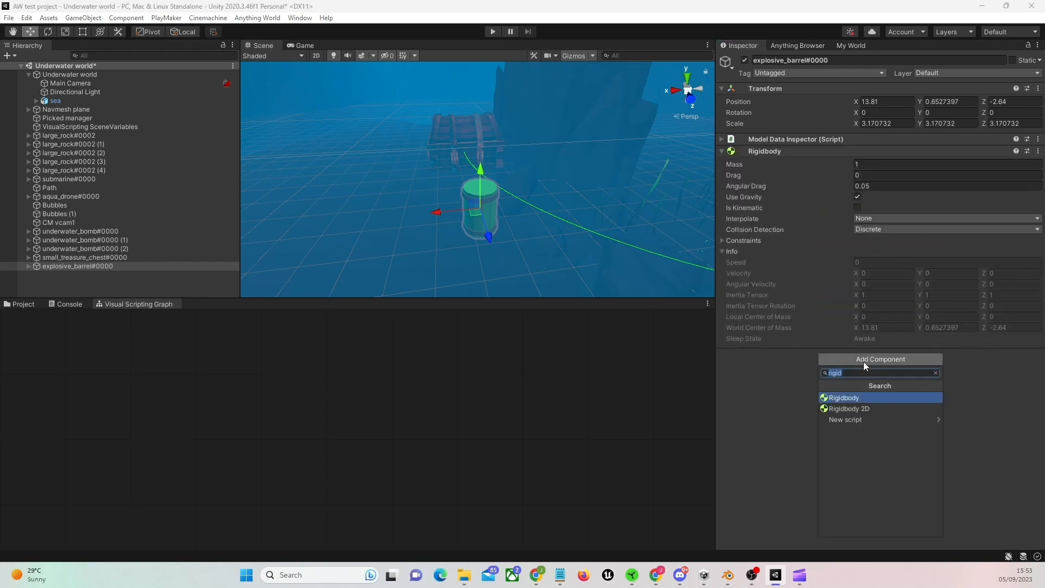
{"action": "type", "text": "box collider"}
{"action": "left_click", "coordinate": [864, 398]}
{"action": "left_click_drag", "start_coordinate": [516, 236], "coordinate": [684, 224], "text": "alt"}
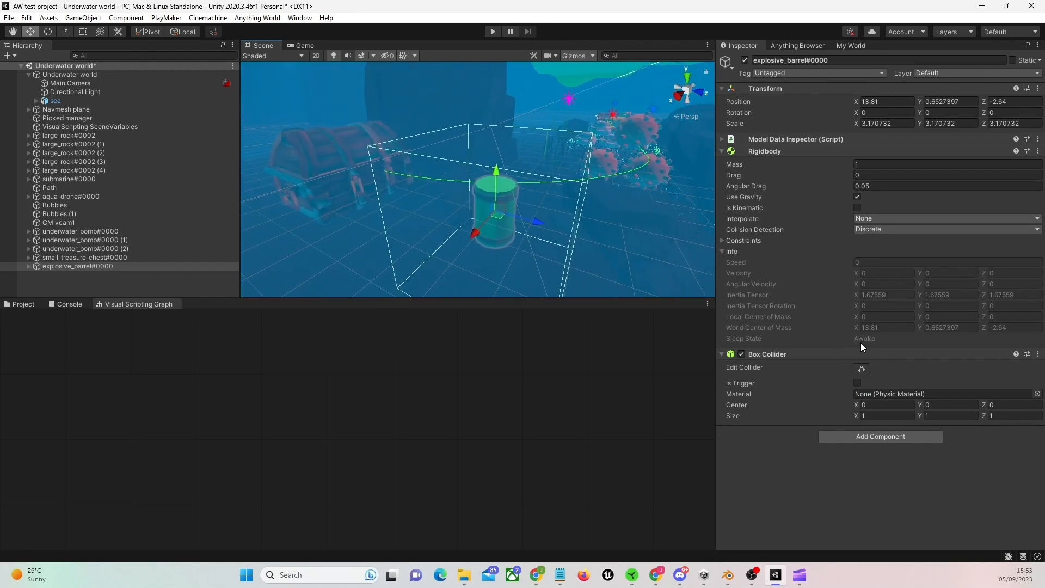
Fit the Box Collider to the barrel on all sides, with a size of about 0.28 × 0.46 × 0.21.
{"action": "left_click", "coordinate": [861, 369]}
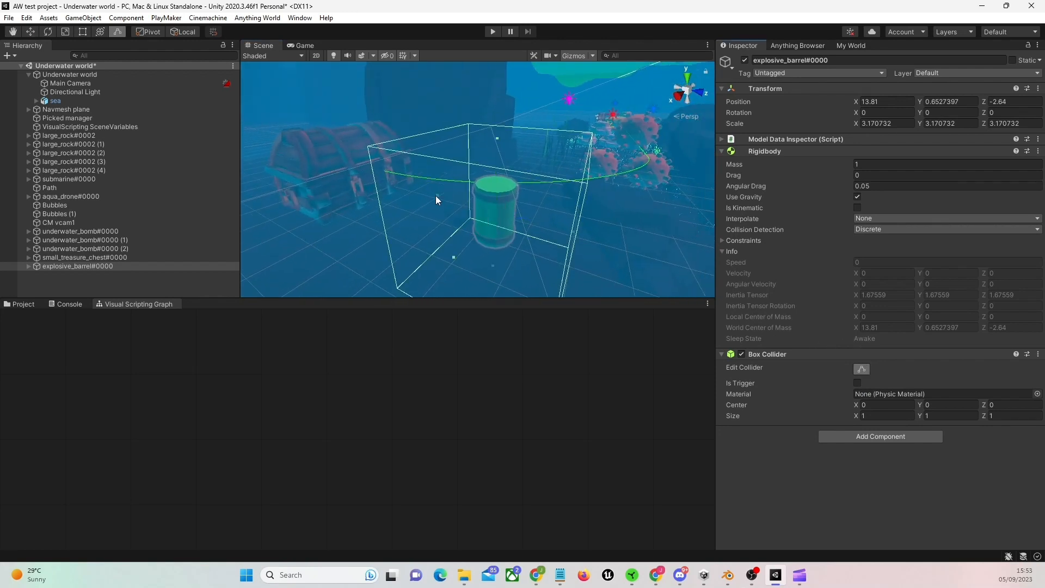
{"action": "left_click_drag", "start_coordinate": [435, 195], "coordinate": [479, 212]}
{"action": "left_click_drag", "start_coordinate": [479, 213], "coordinate": [416, 239], "text": "alt"}
{"action": "left_click_drag", "start_coordinate": [488, 217], "coordinate": [463, 227]}
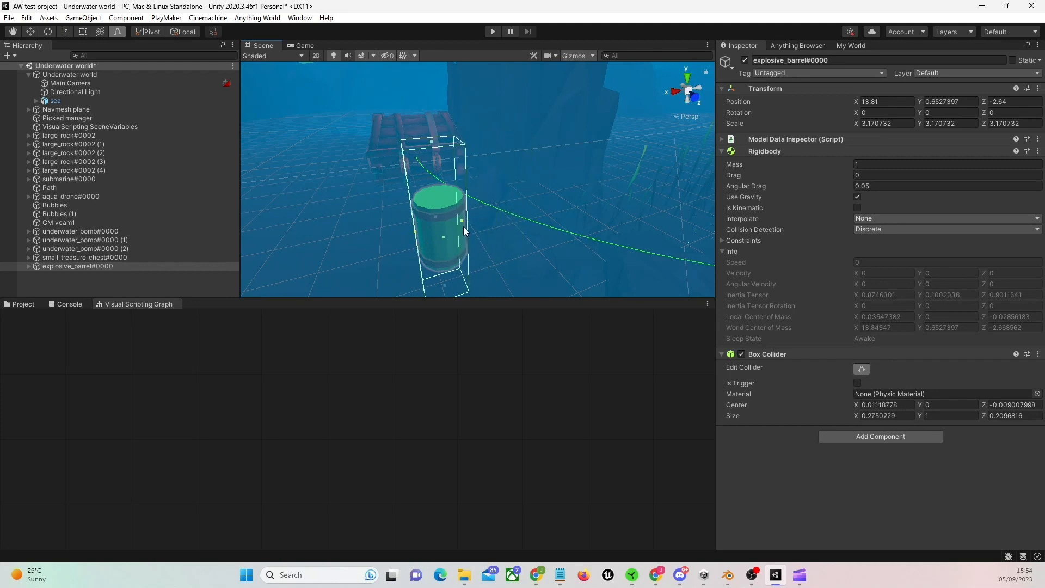
{"action": "left_click_drag", "start_coordinate": [429, 142], "coordinate": [435, 195]}
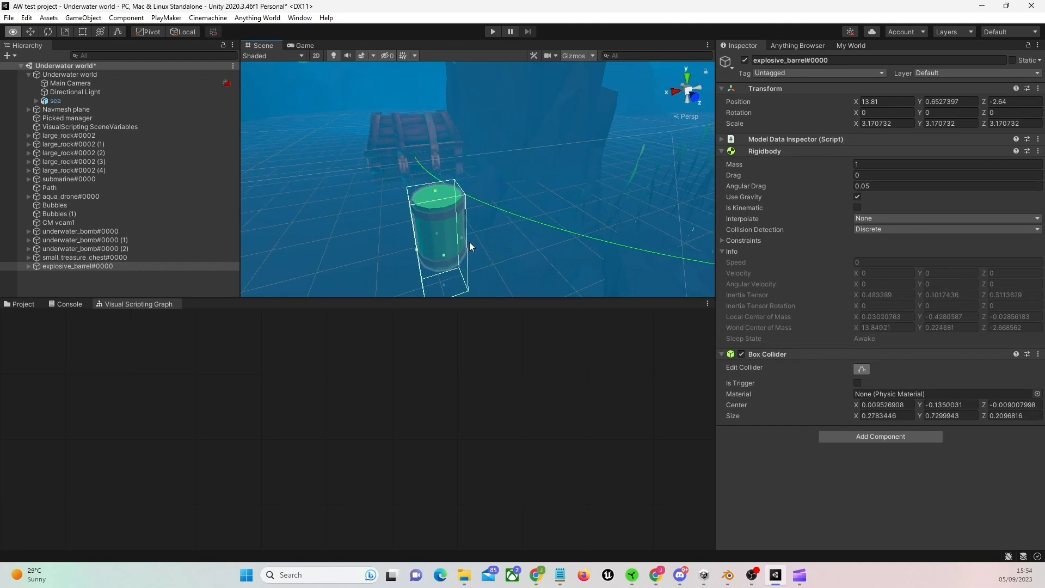
{"action": "left_click_drag", "start_coordinate": [469, 241], "coordinate": [551, 250], "text": "alt"}
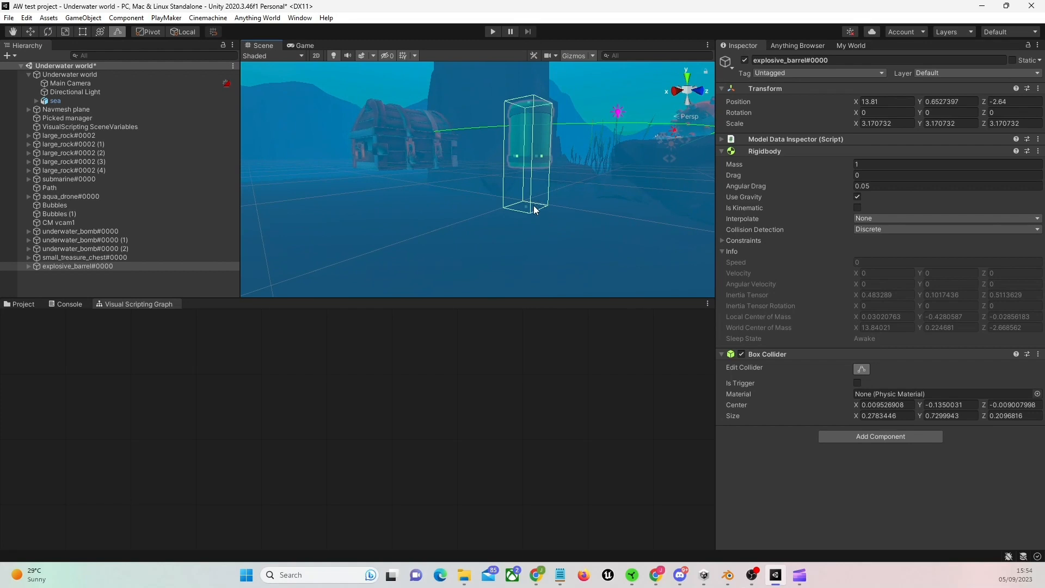
{"action": "left_click_drag", "start_coordinate": [527, 208], "coordinate": [534, 170]}
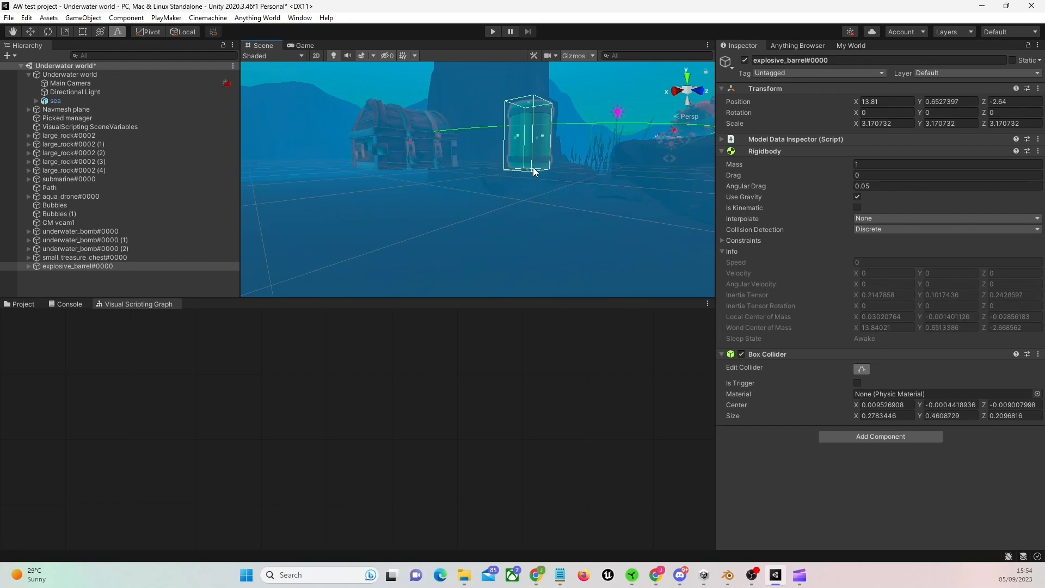
{"action": "key", "text": "d"}
{"action": "right_click_drag", "start_coordinate": [533, 170], "coordinate": [451, 185]}
{"action": "key", "text": "s"}
{"action": "left_click", "coordinate": [862, 369]}
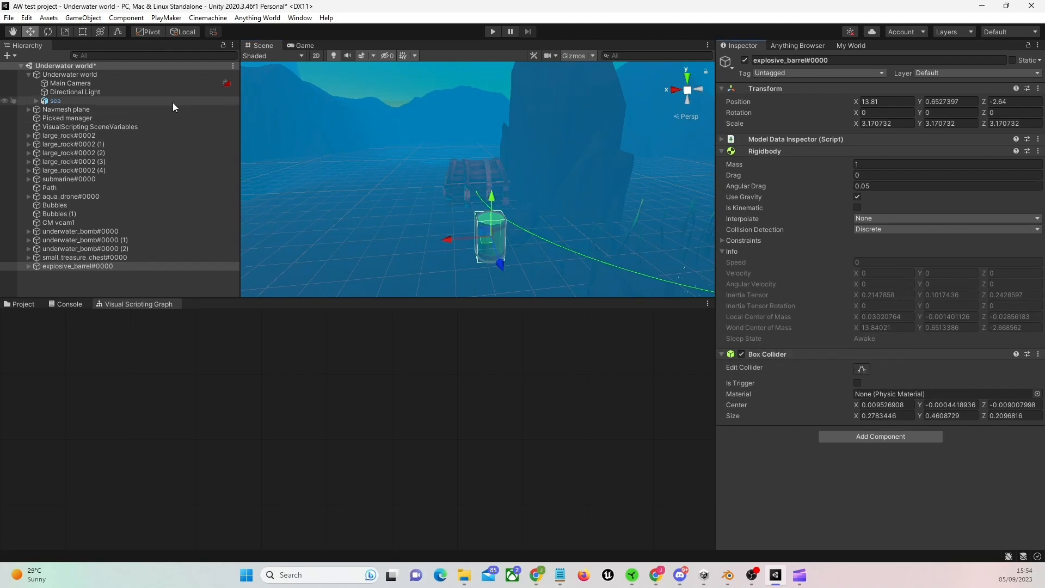
Scale the explosive barrel up uniformly to about 3.71.
{"action": "left_click", "coordinate": [65, 31]}
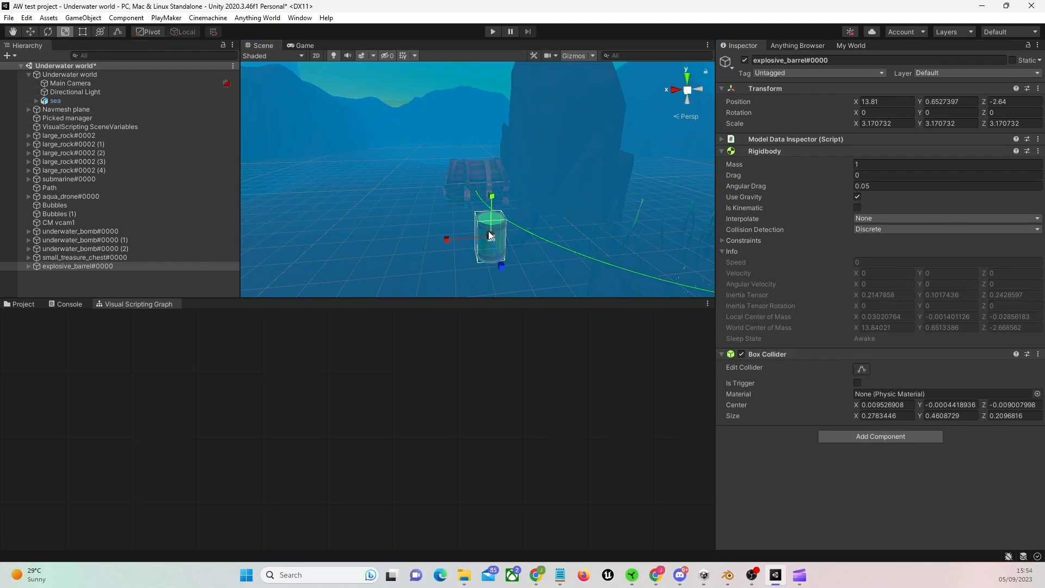
{"action": "left_click_drag", "start_coordinate": [490, 236], "coordinate": [499, 240]}
{"action": "right_click_drag", "start_coordinate": [499, 240], "coordinate": [338, 261]}
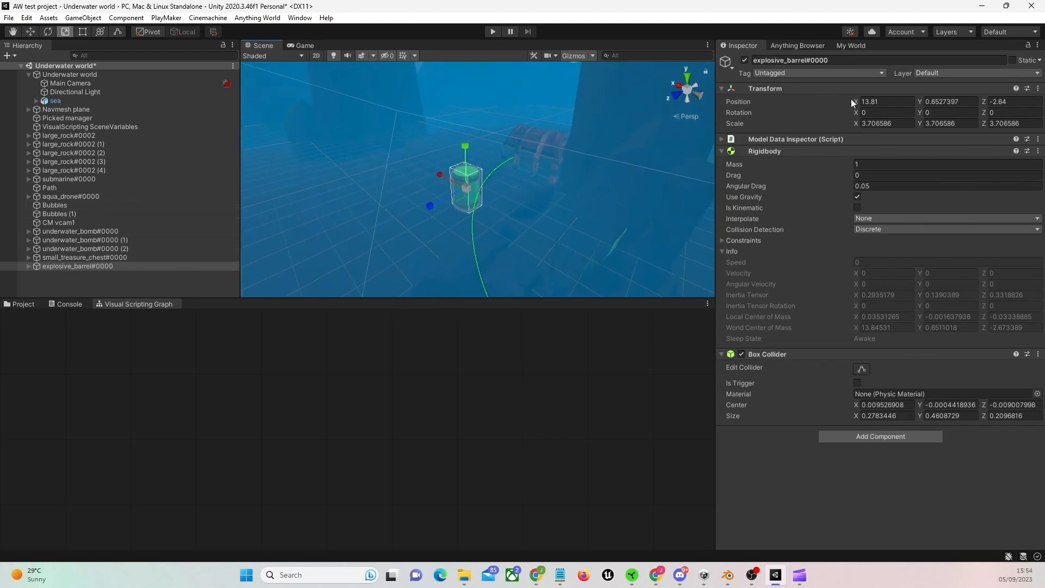
Assign the barrel and its children to the Selectable objects layer and tag the barrel as Enemy.
{"action": "left_click", "coordinate": [921, 74]}
{"action": "left_click", "coordinate": [950, 122]}
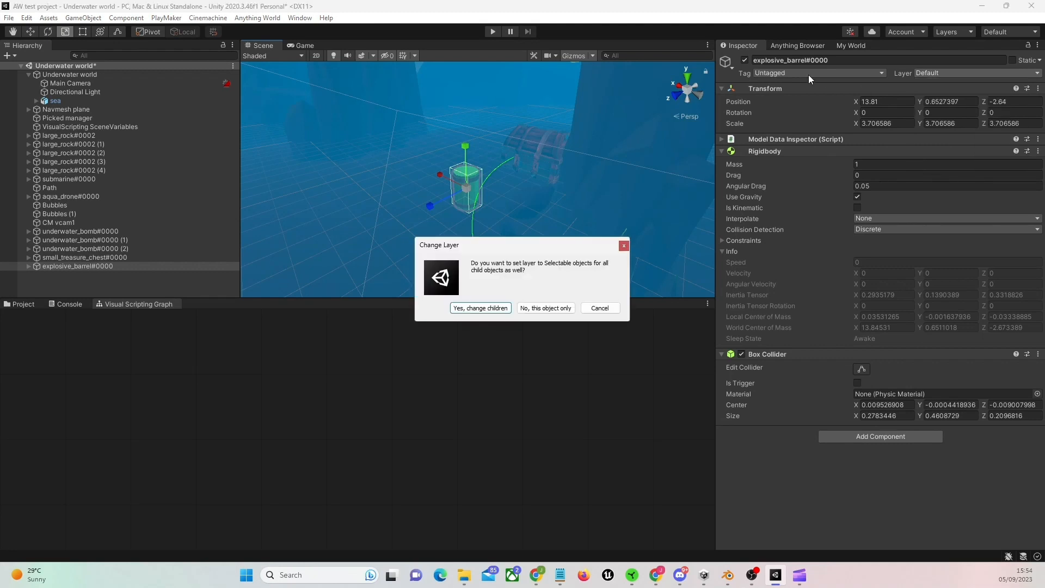
{"action": "left_click", "coordinate": [480, 308]}
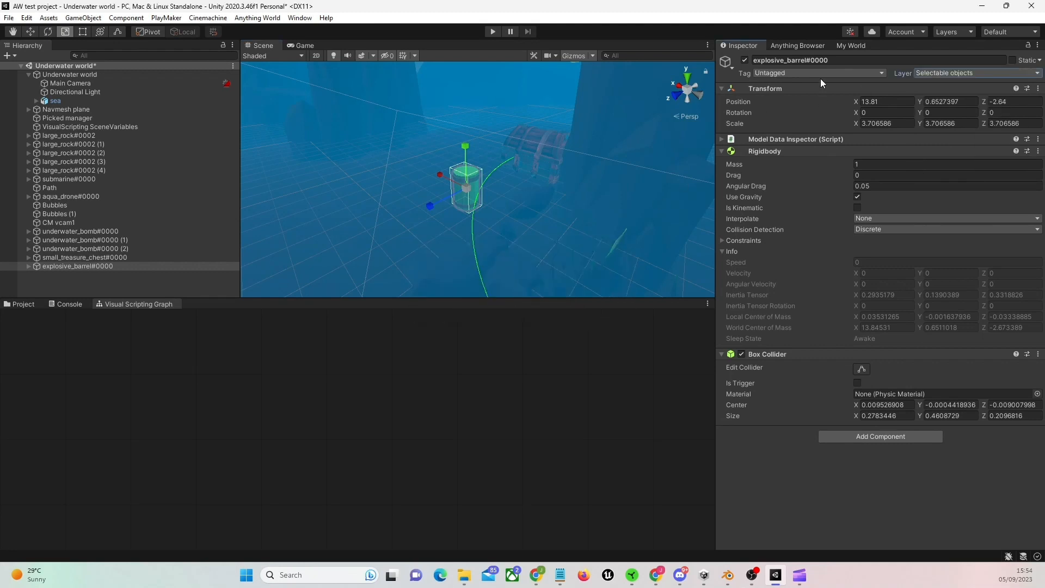
{"action": "left_click", "coordinate": [821, 75]}
{"action": "left_click", "coordinate": [784, 241]}
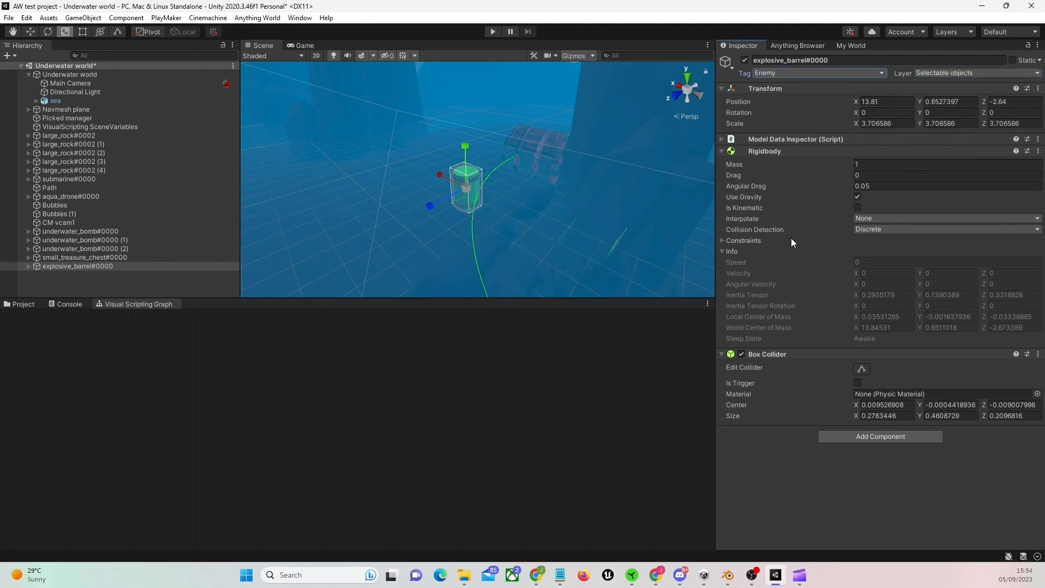
Move the barrel across the path in front of the chest, to about X 12.35, Z -3.11.
{"action": "right_click_drag", "start_coordinate": [472, 141], "coordinate": [460, 175]}
{"action": "left_click", "coordinate": [32, 33]}
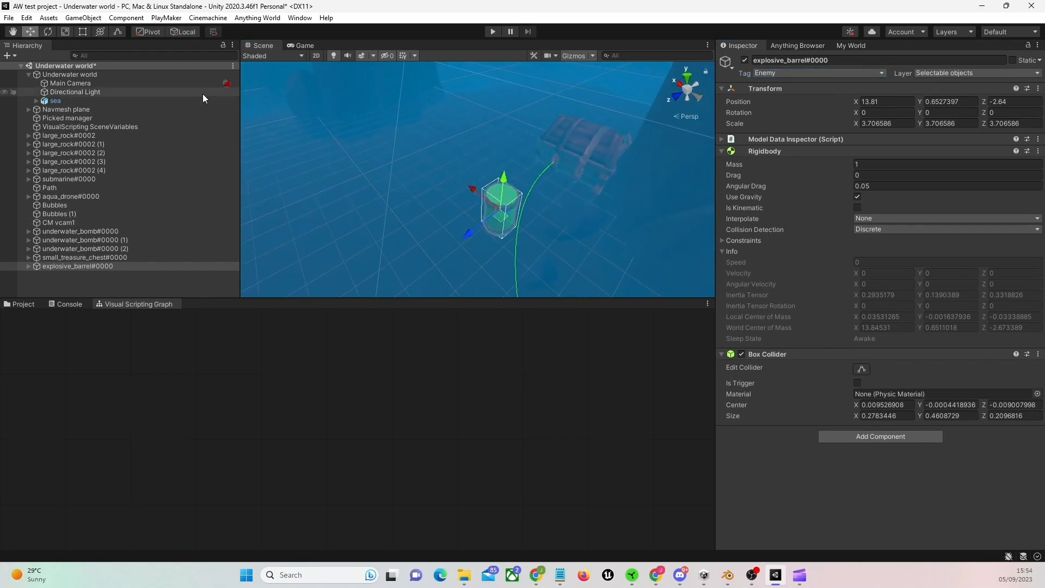
{"action": "left_click_drag", "start_coordinate": [503, 217], "coordinate": [539, 234]}
Duplicate the barrel twice to form a row across the path, at about X 13.55, Z -2.76 and X 14.83, Z -2.29.
{"action": "right_click", "coordinate": [108, 266]}
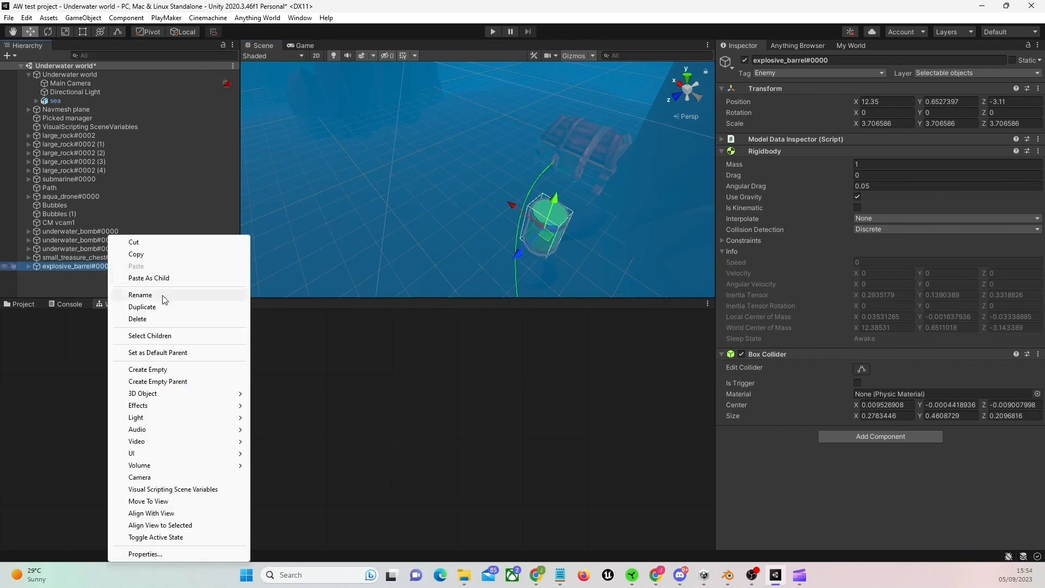
{"action": "left_click", "coordinate": [164, 310]}
{"action": "left_click_drag", "start_coordinate": [548, 239], "coordinate": [510, 223]}
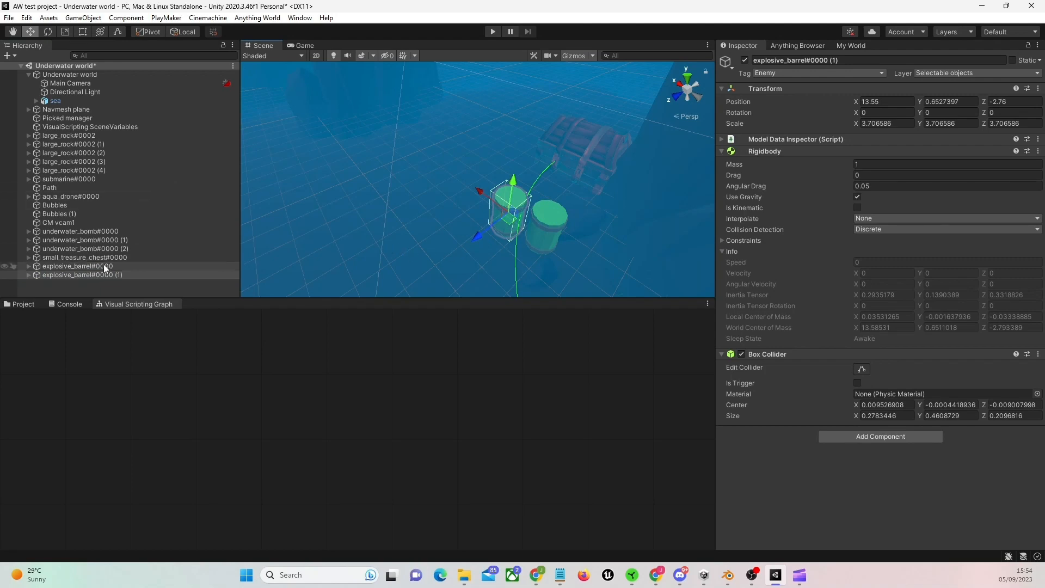
{"action": "right_click", "coordinate": [83, 275]}
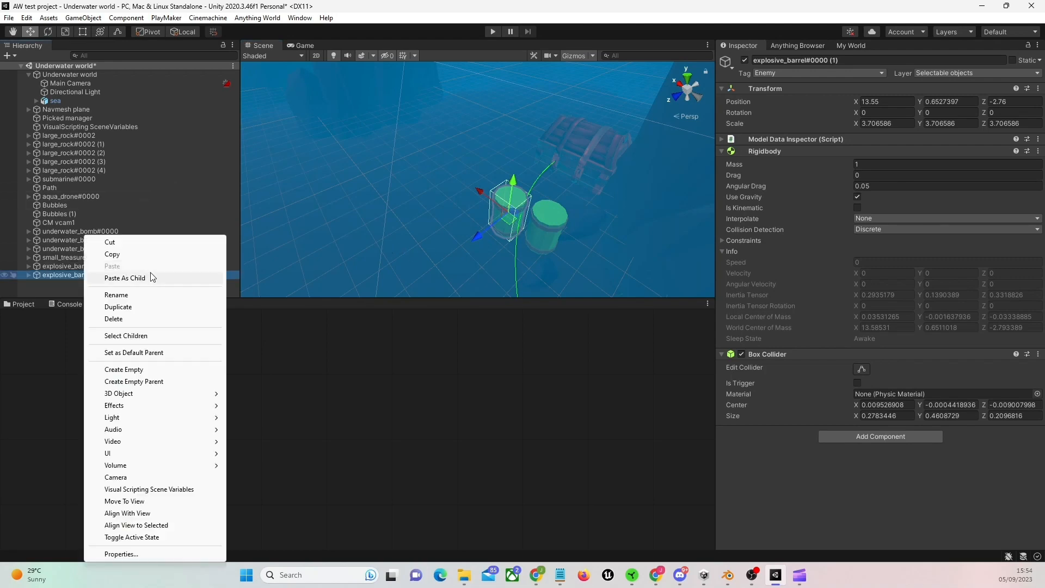
{"action": "left_click", "coordinate": [136, 307]}
{"action": "left_click_drag", "start_coordinate": [510, 220], "coordinate": [469, 206]}
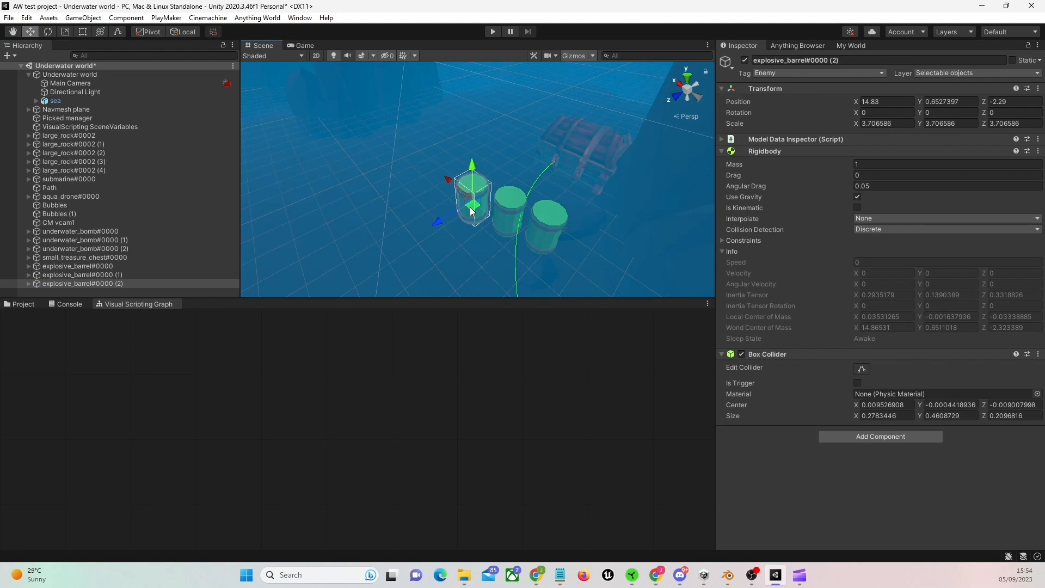
Duplicate the third barrel, raise the copy to Y 2.39 and shift it to about X 14.09, Z -2.46, above the row.
{"action": "right_click", "coordinate": [114, 280]}
{"action": "left_click", "coordinate": [150, 307]}
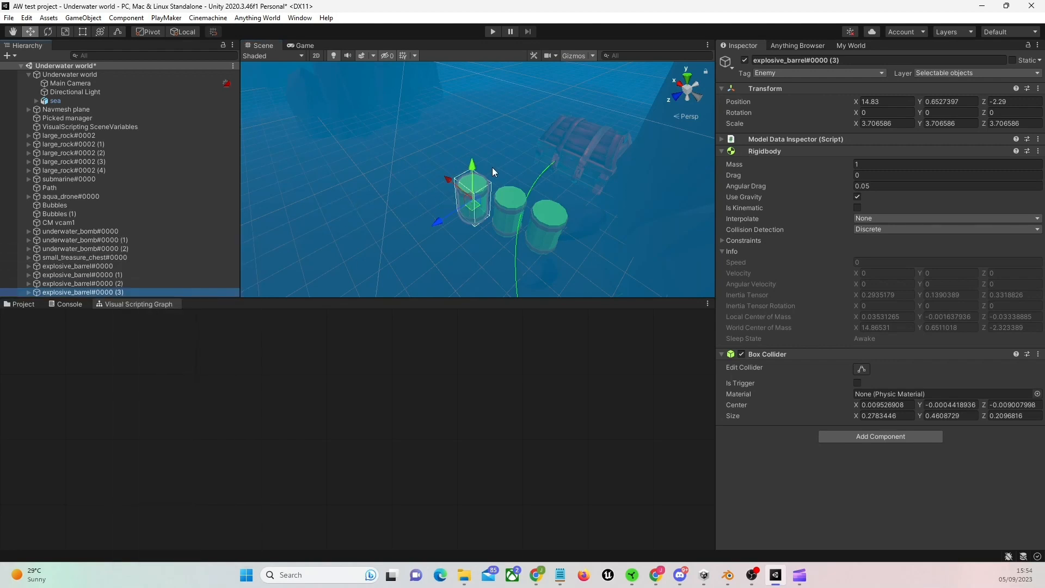
{"action": "left_click_drag", "start_coordinate": [475, 172], "coordinate": [472, 126]}
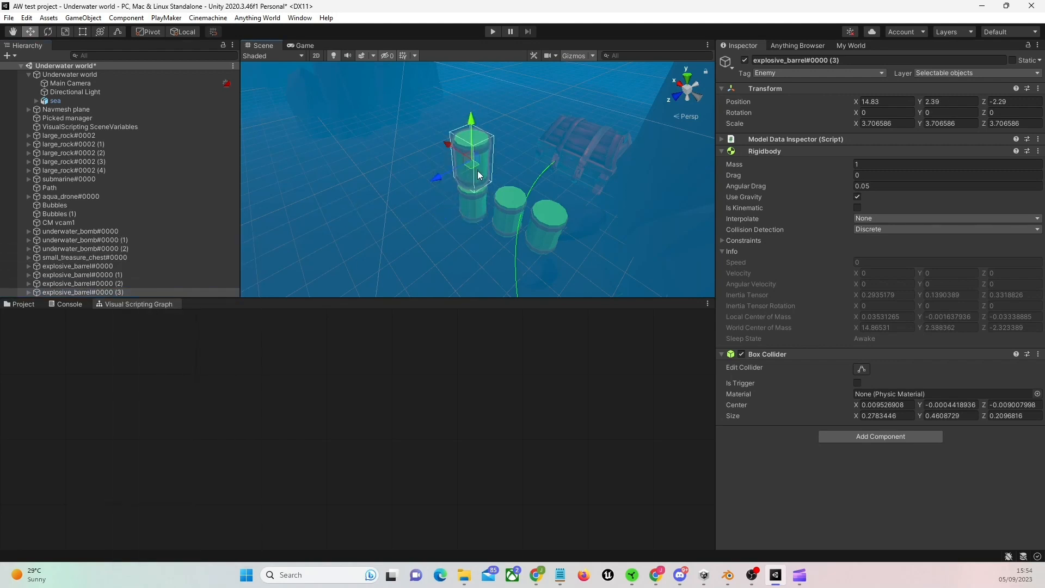
{"action": "left_click_drag", "start_coordinate": [478, 171], "coordinate": [439, 204]}
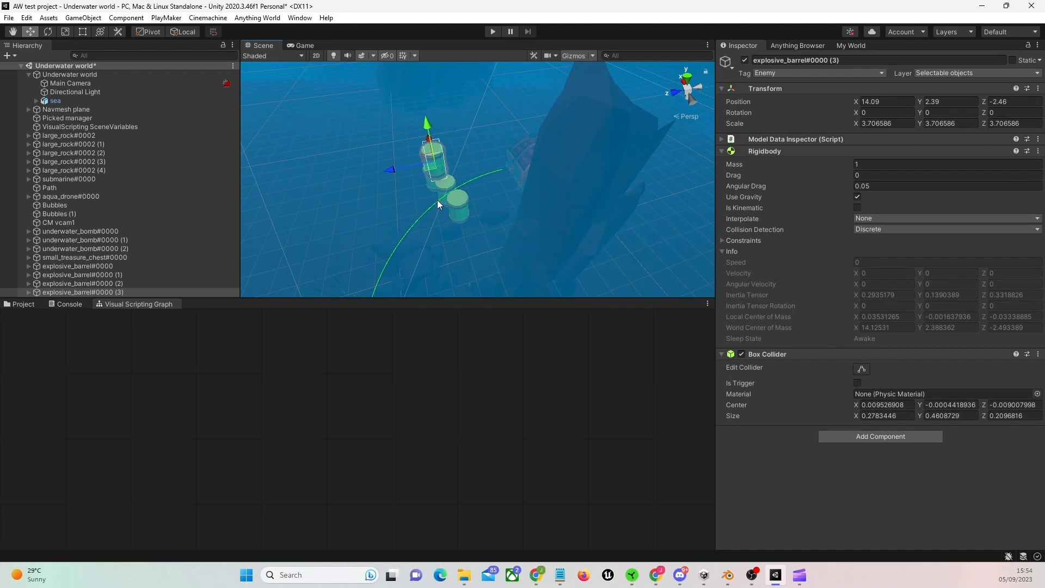
Duplicate the raised barrel and shift the copy sideways beside it above the row, to about X 12.78, Y 2.39, Z -2.93.
{"action": "right_click", "coordinate": [101, 294]}
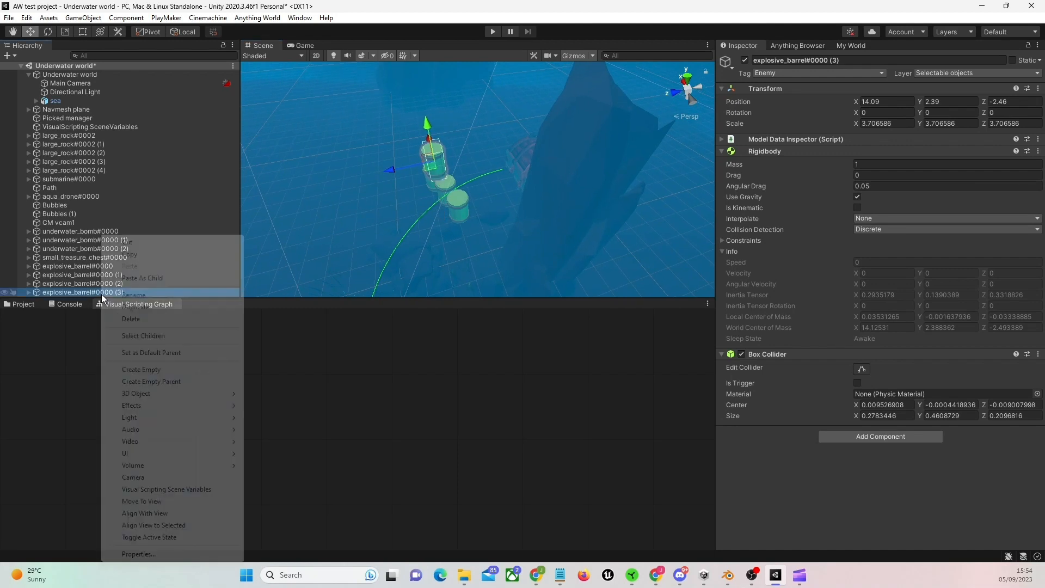
{"action": "left_click", "coordinate": [126, 306]}
{"action": "left_click_drag", "start_coordinate": [432, 171], "coordinate": [506, 187], "text": "alt"}
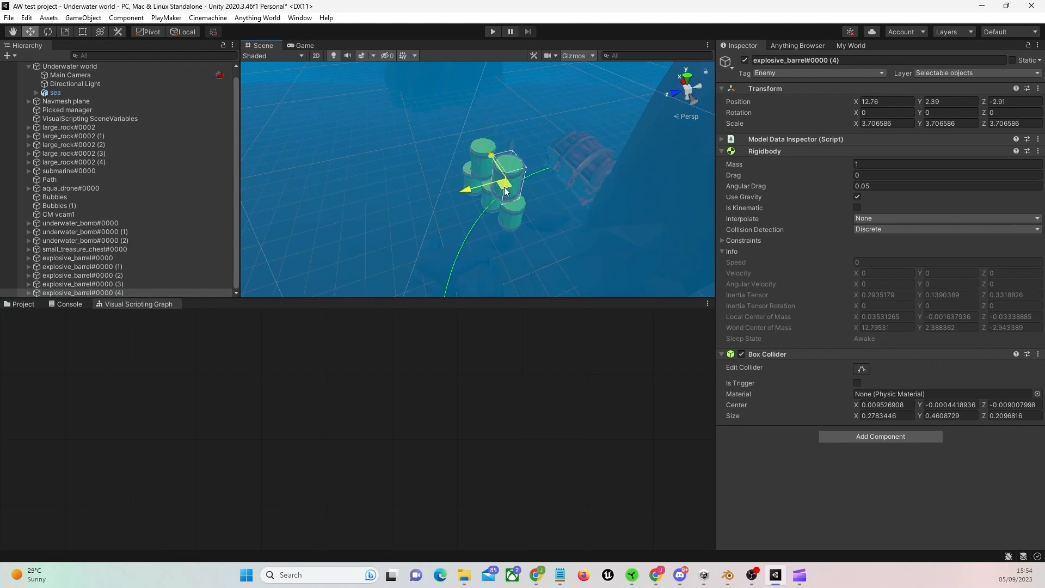
{"action": "left_click_drag", "start_coordinate": [467, 224], "coordinate": [393, 240], "text": "alt"}
Play-test the scene twice to check the submarine's run past the rocks, bombs and barrels, stopping play mode after each run.
{"action": "left_click", "coordinate": [492, 32]}
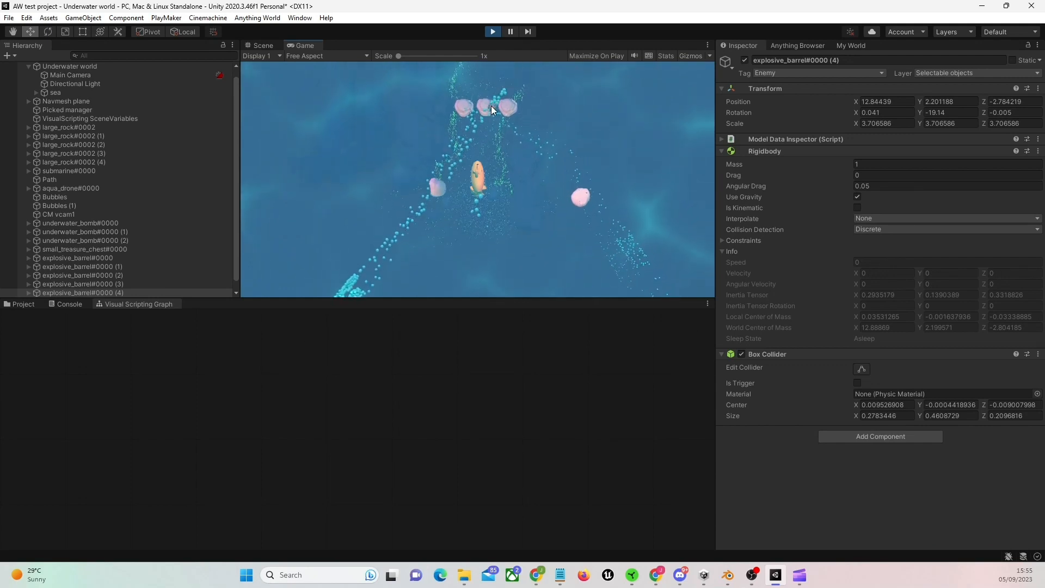
{"action": "left_click", "coordinate": [469, 163]}
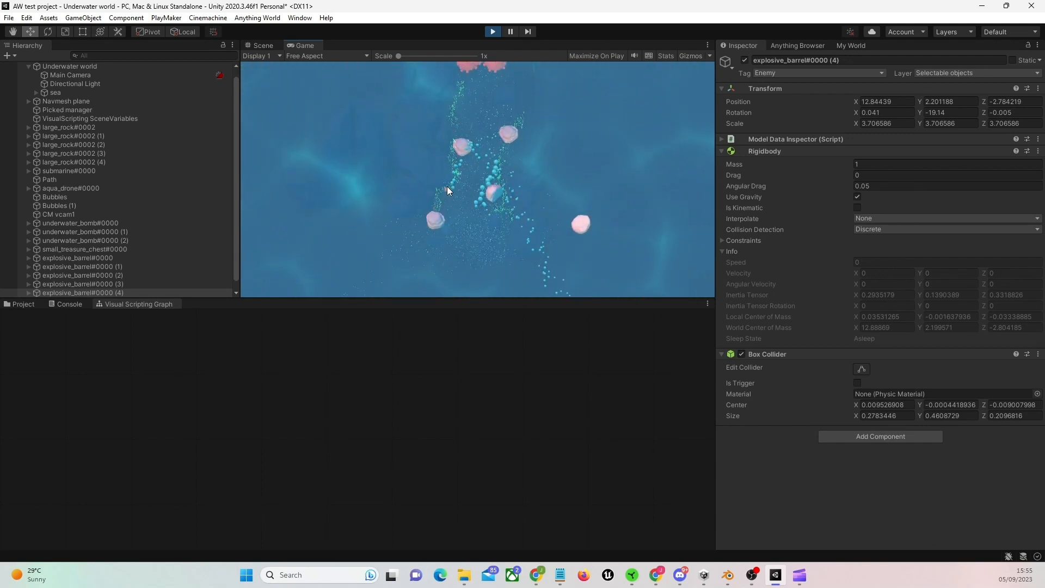
{"action": "left_click", "coordinate": [492, 31]}
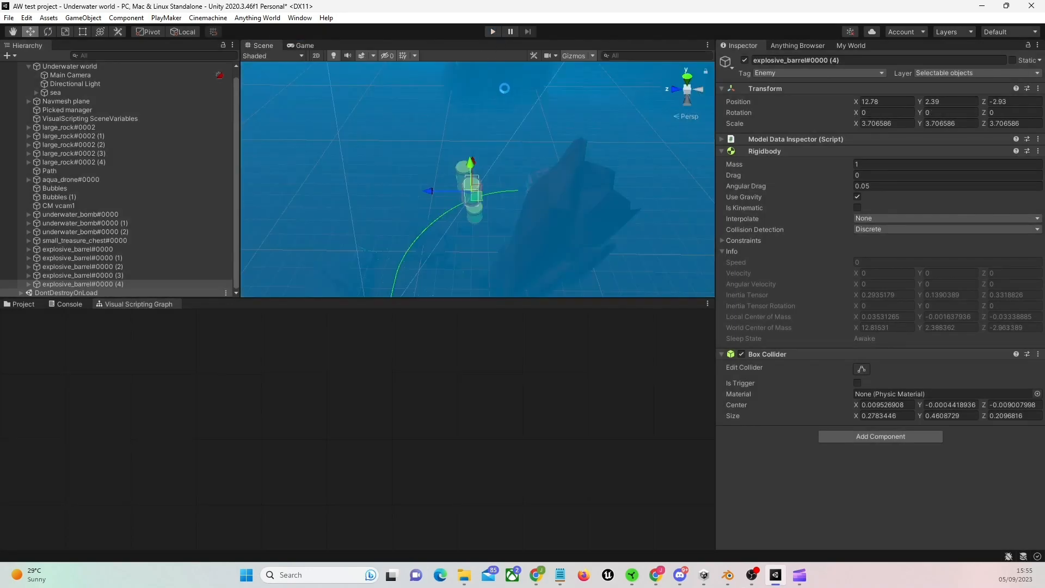
{"action": "left_click", "coordinate": [492, 31]}
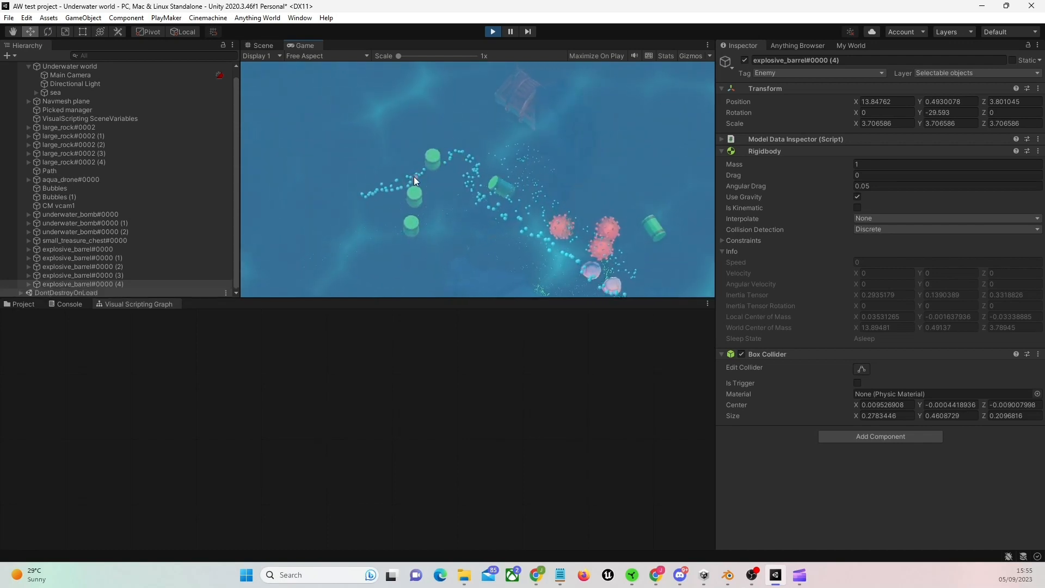
{"action": "left_click", "coordinate": [492, 32]}
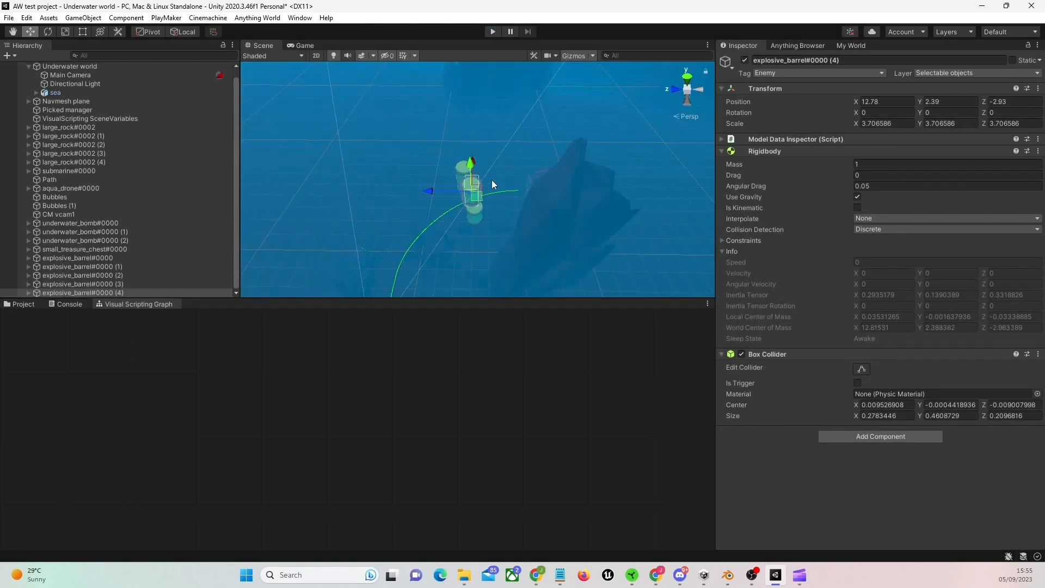
Enlarge the Scene view's height and frame the submarine's path with its rocks, bombs and barrels.
{"action": "right_click_drag", "start_coordinate": [480, 216], "coordinate": [485, 234]}
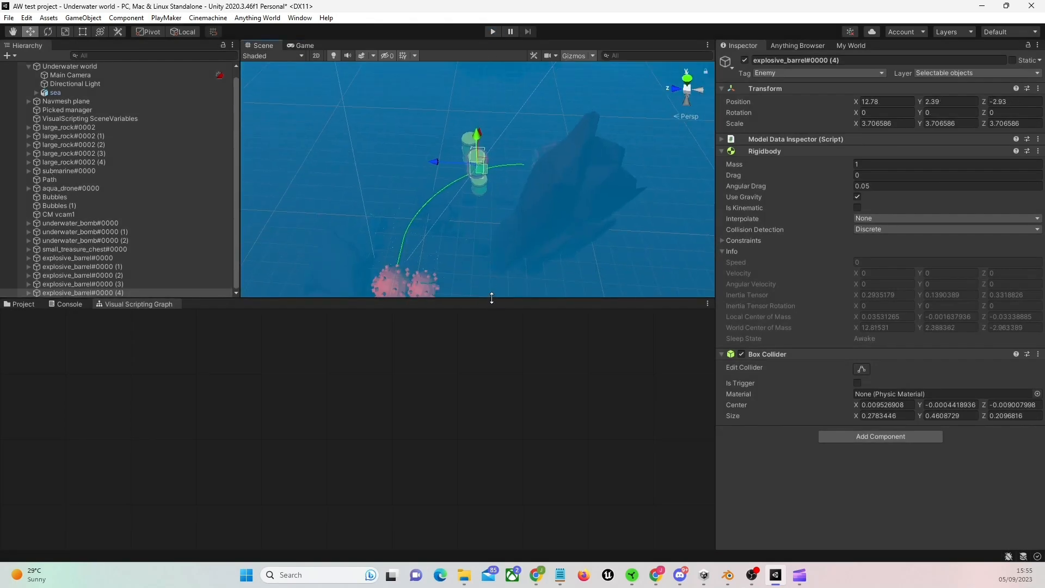
{"action": "left_click_drag", "start_coordinate": [492, 298], "coordinate": [491, 335]}
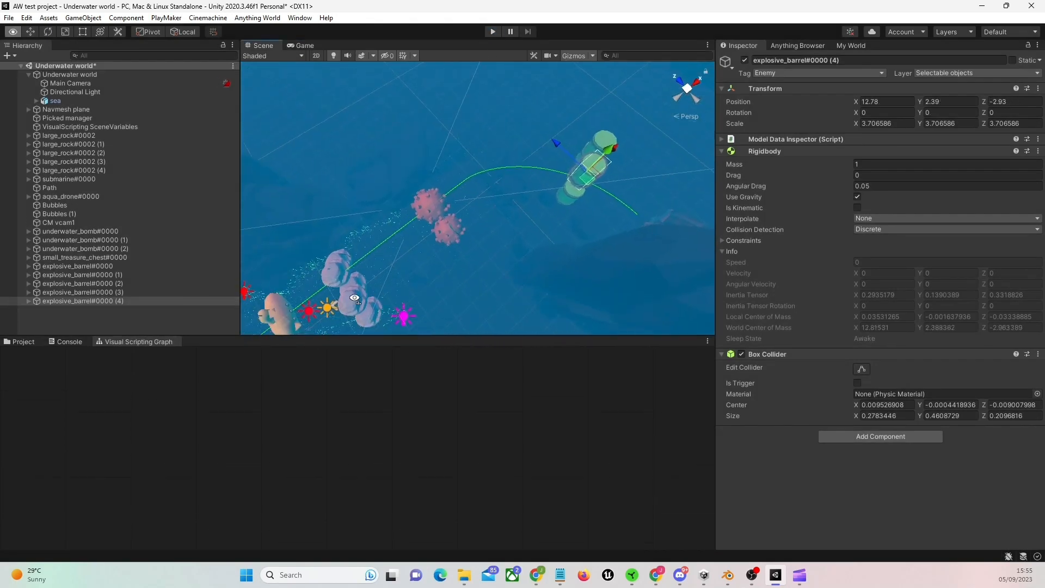